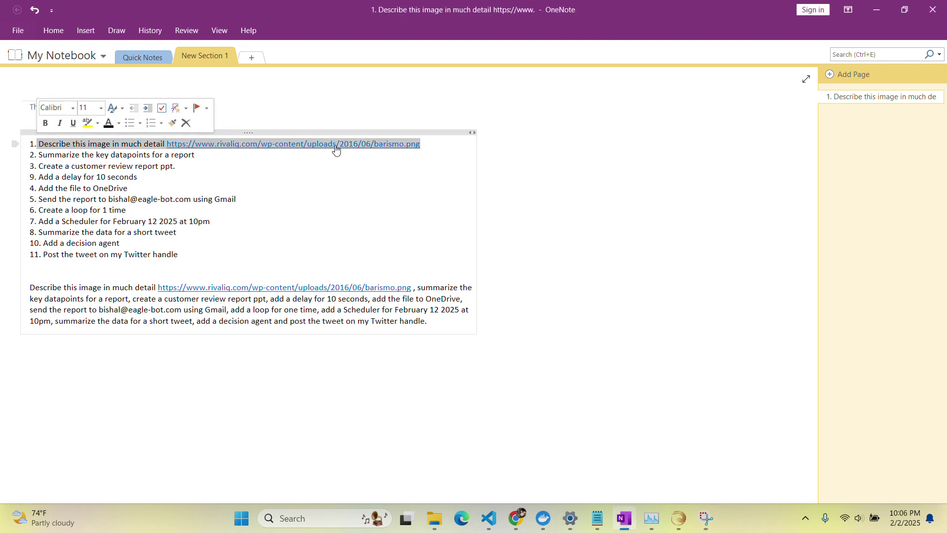
Review the numbered OneNote task lines: OneDrive, Gmail, scheduler and decision agent steps.
click(531, 153)
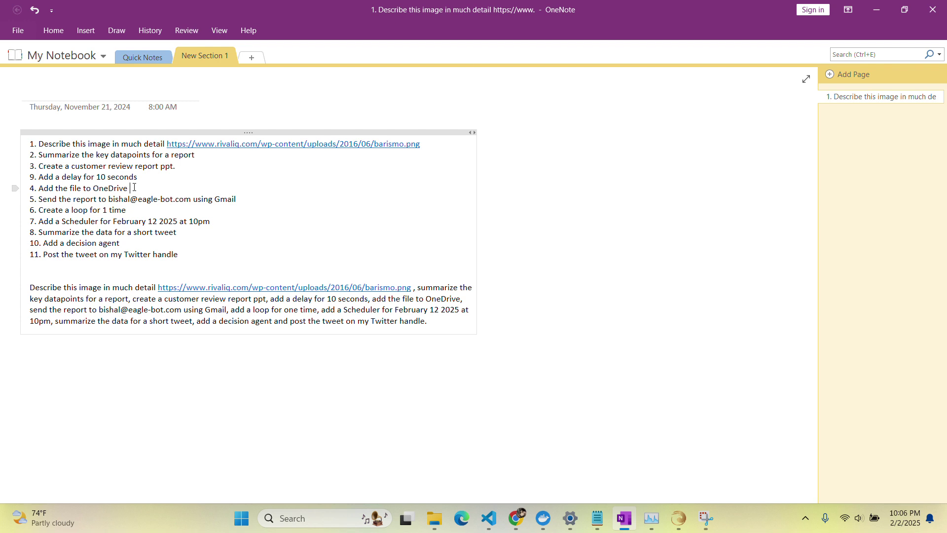
click(135, 187)
click(253, 200)
drag(139, 209, 31, 210)
drag(264, 194, 19, 144)
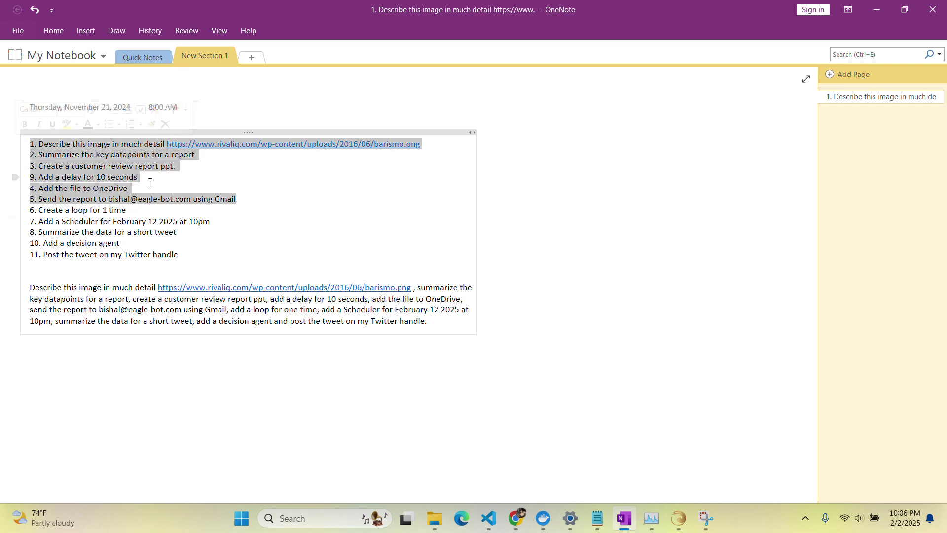
click(215, 271)
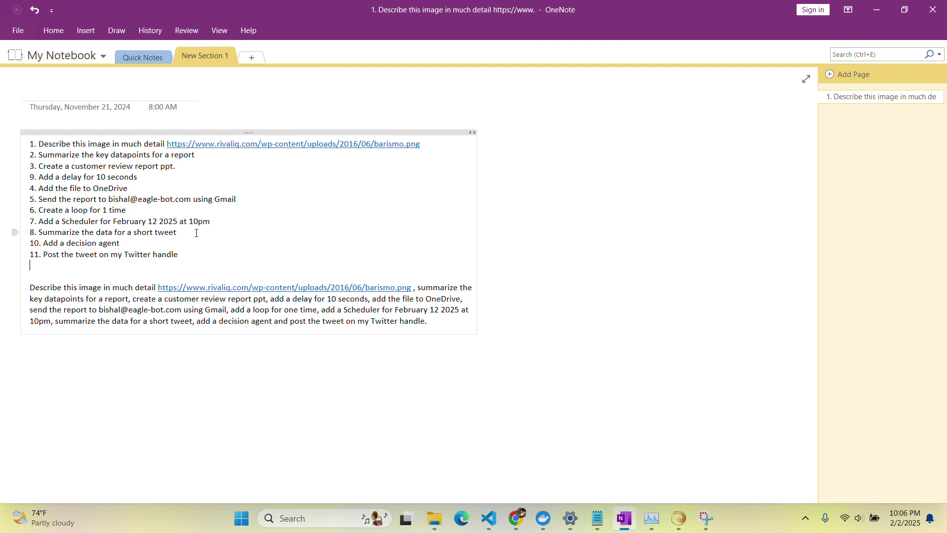
click(217, 221)
click(41, 249)
triple_click(141, 244)
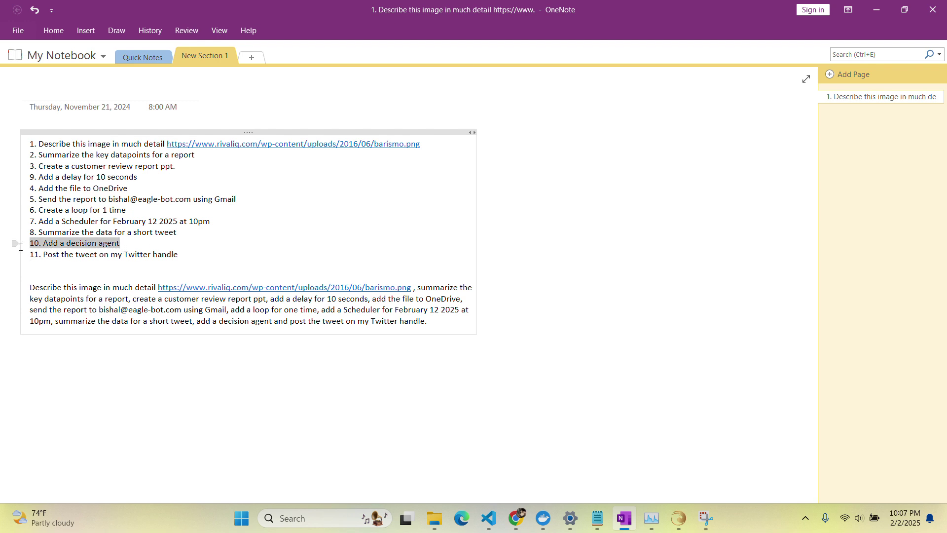
click(140, 243)
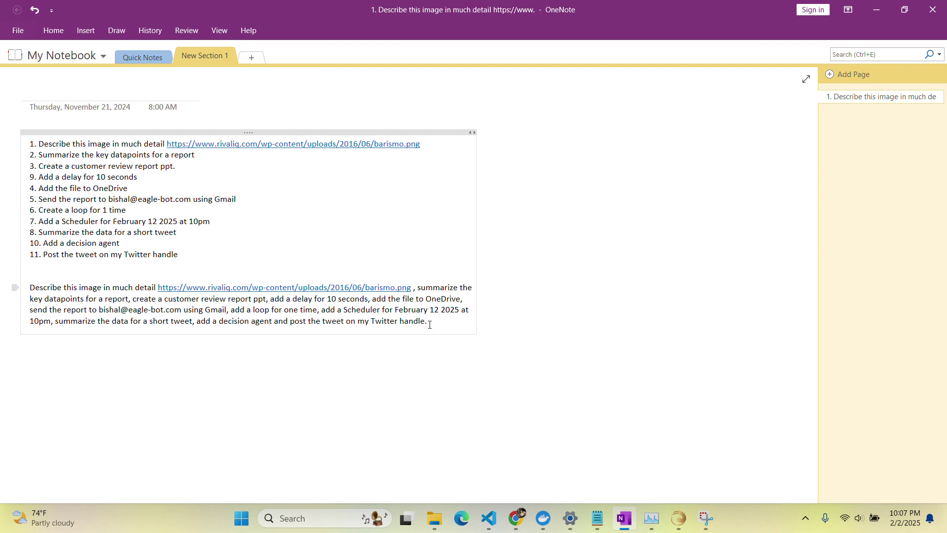
Select the combined one-paragraph task prompt beneath the eleven-item list for copying.
drag(192, 254, 2, 148)
click(222, 272)
drag(431, 324, 14, 286)
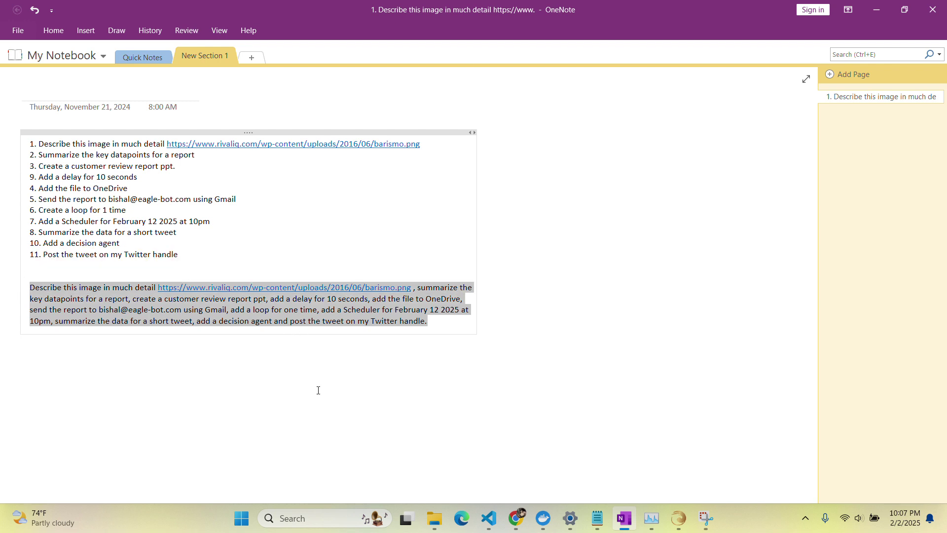
Paste the copied task prompt into Eagle Bot's prompt box and generate the Canvas 10 workflow.
mouse_move(516, 520)
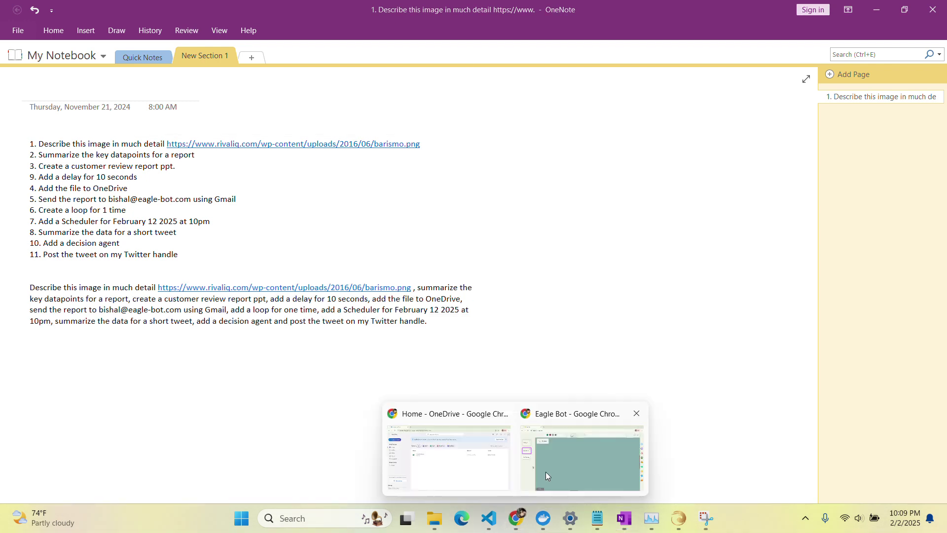
click(546, 473)
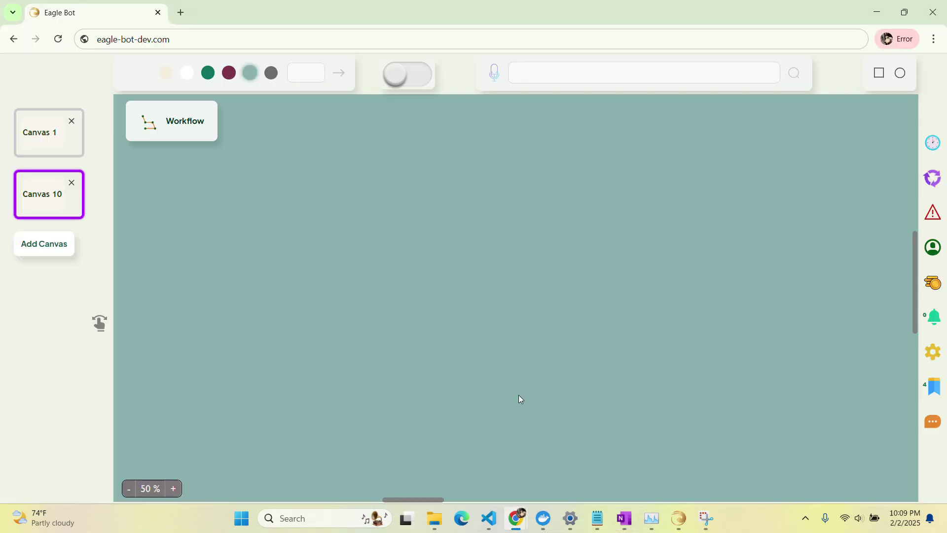
click(527, 75)
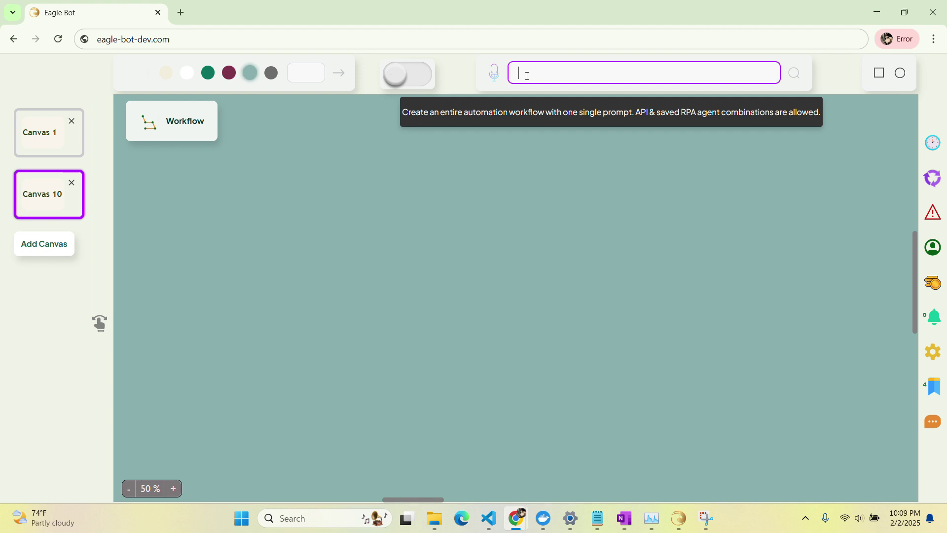
key(ctrl+v)
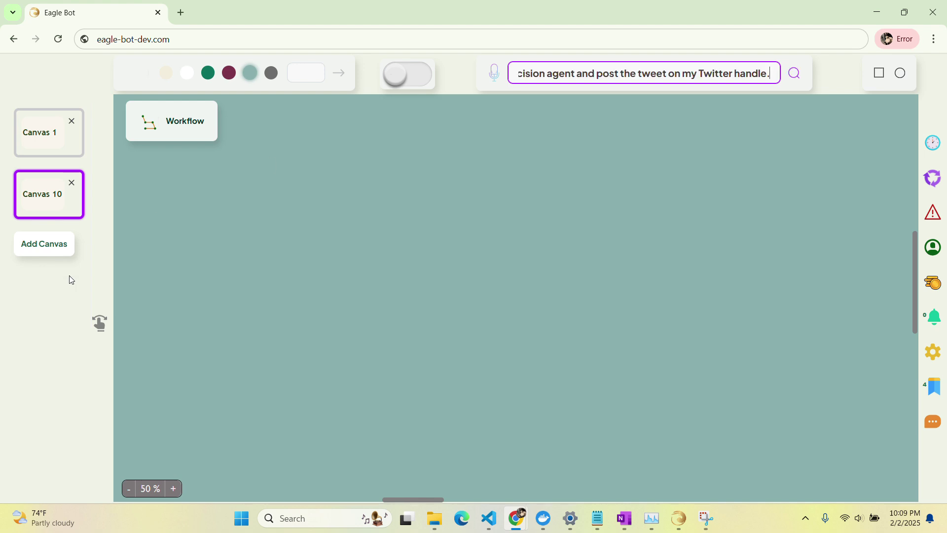
click(100, 323)
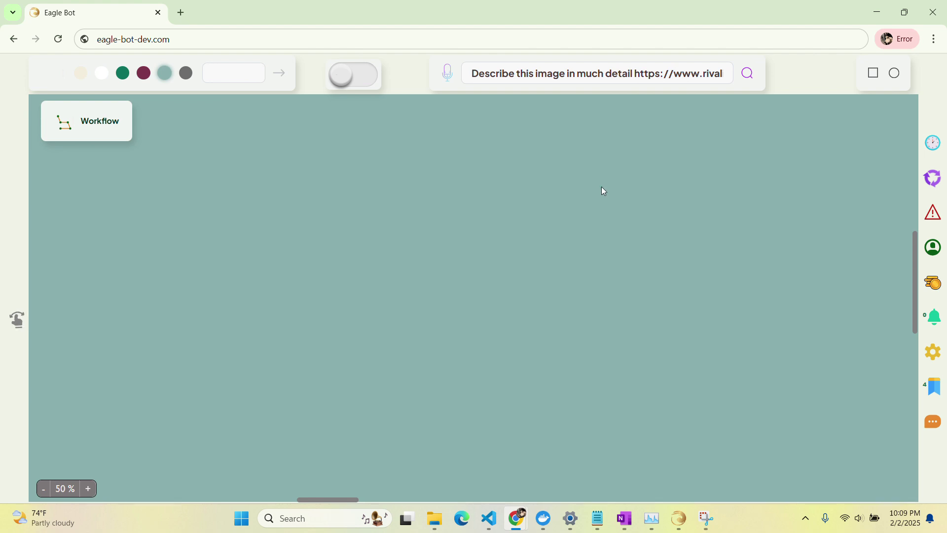
click(748, 73)
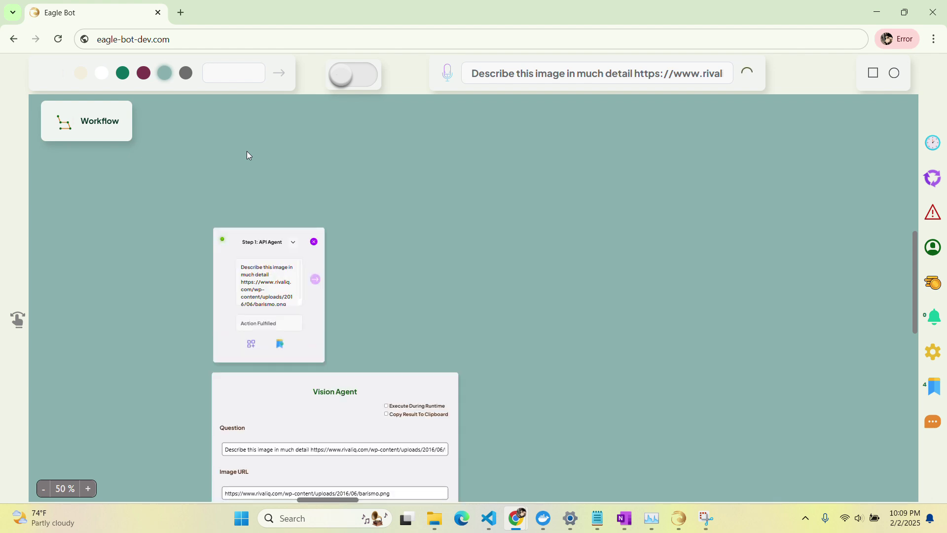
scroll(248, 155, down, 2)
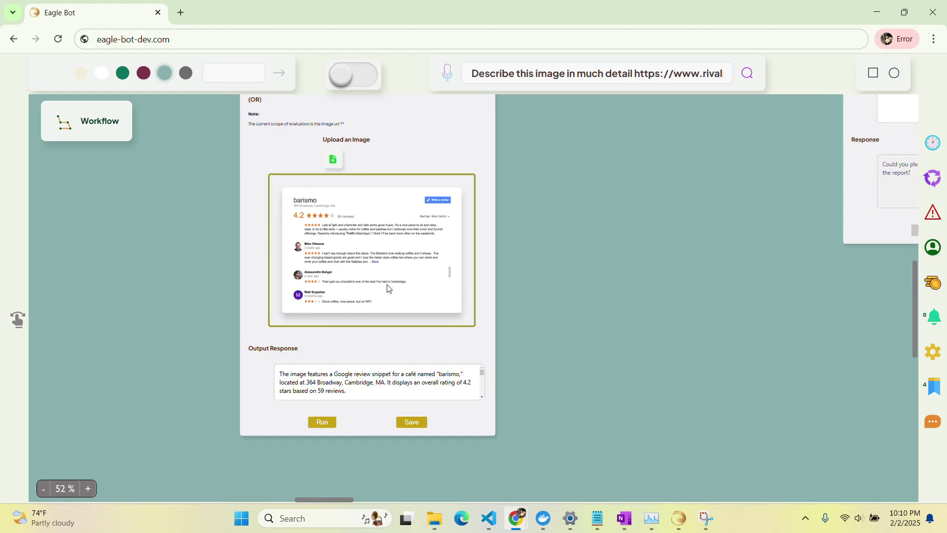
Save the Vision Agent, enable Copy Result To Clipboard on the GPT Agent, and save it.
click(413, 425)
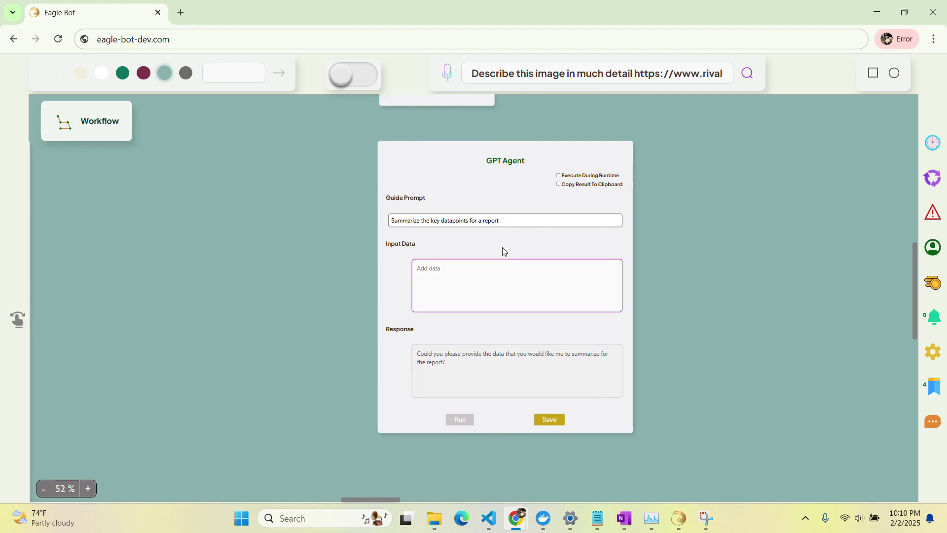
click(566, 186)
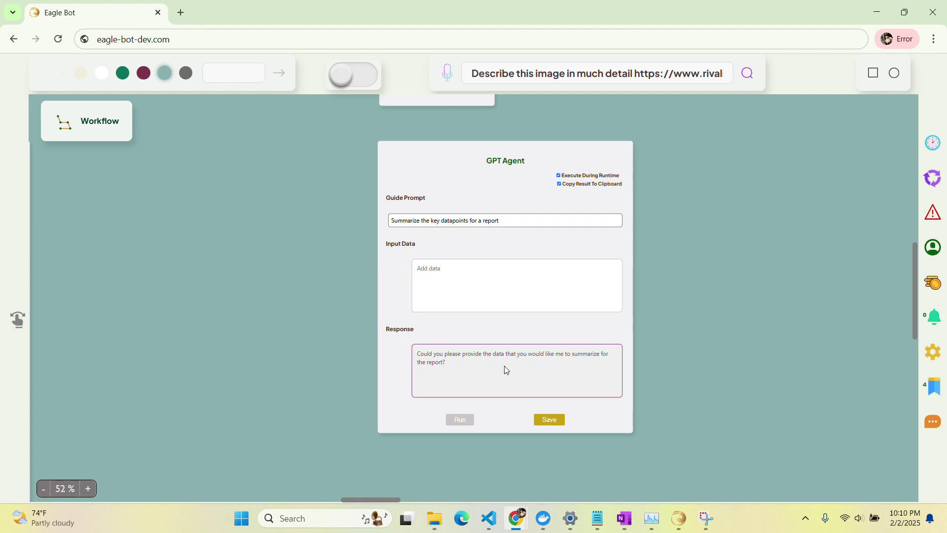
click(549, 420)
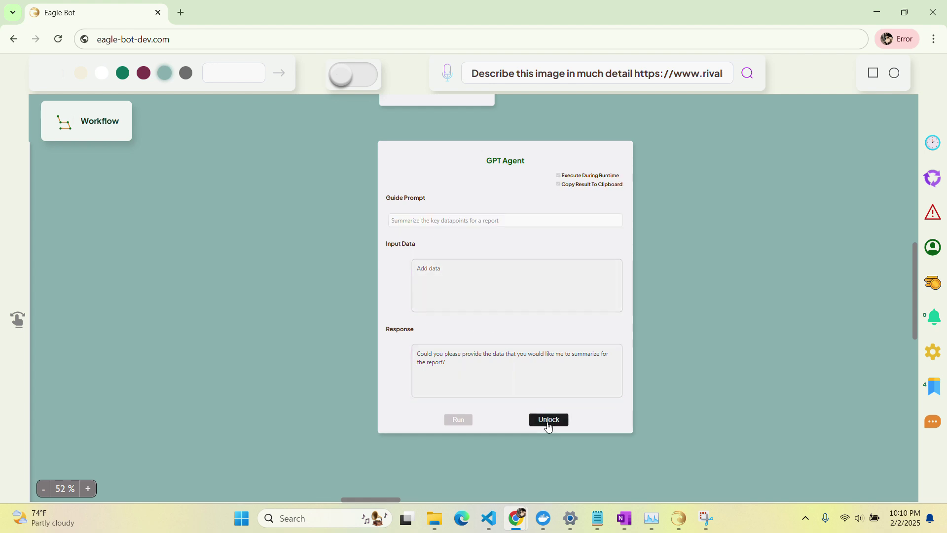
Check the time-unit options for the Step 4 Task Scheduler delay of 10.
scroll(751, 243, up, 2)
scroll(751, 243, up, 1)
scroll(751, 244, right, 10)
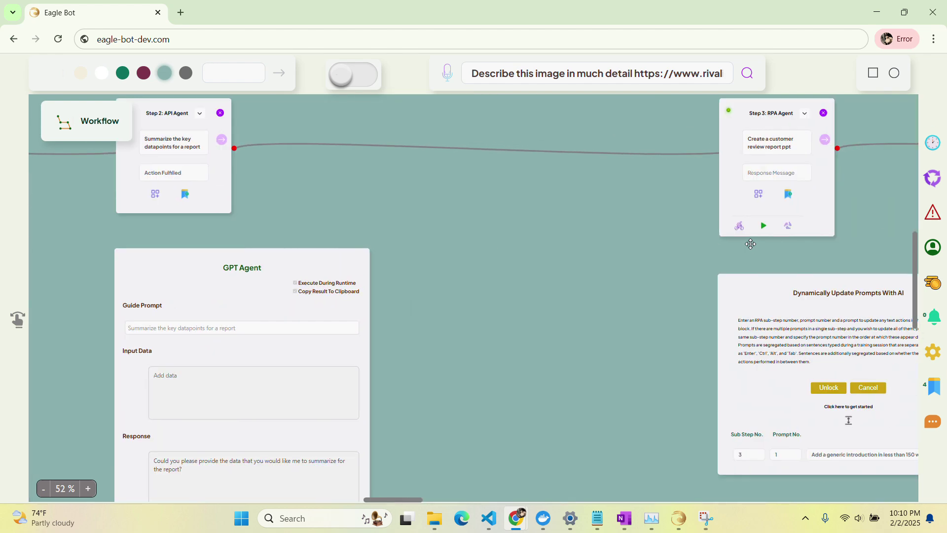
scroll(592, 198, right, 1)
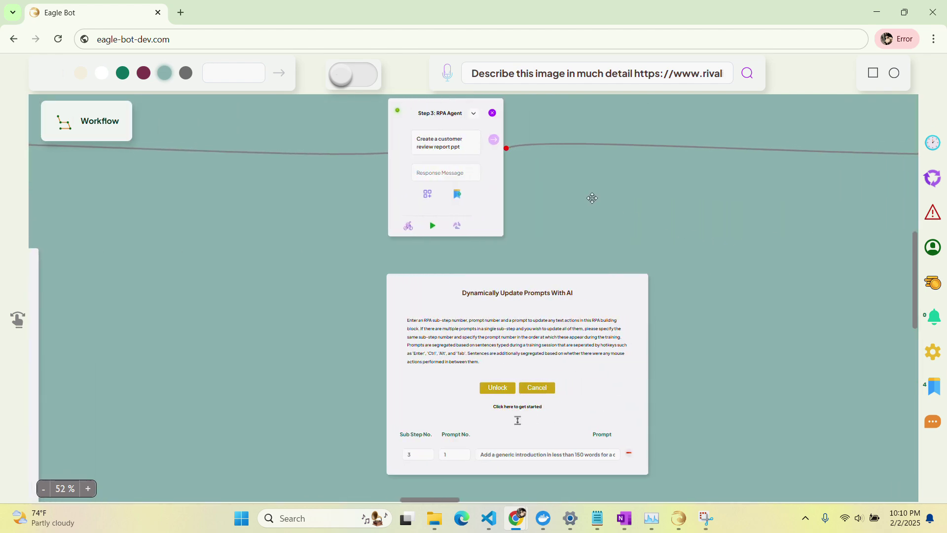
scroll(676, 230, right, 8)
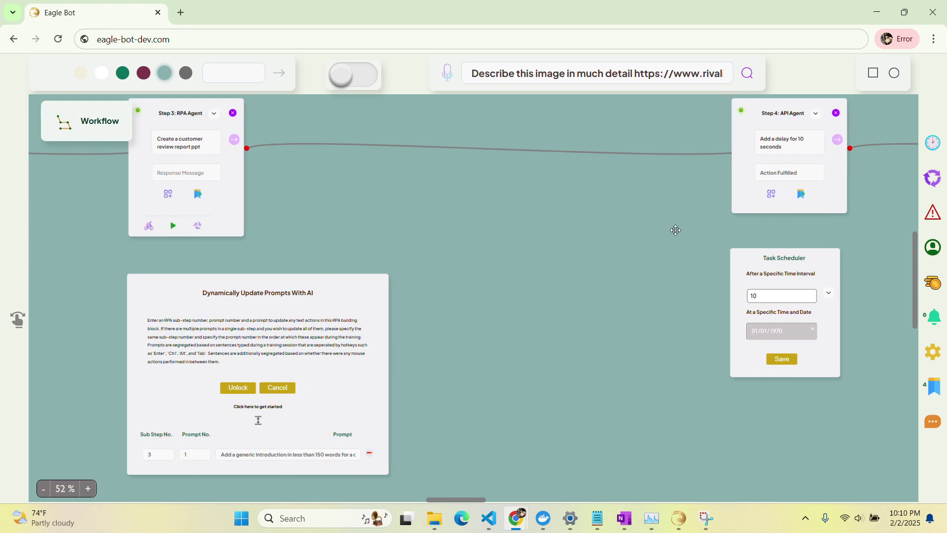
scroll(676, 230, right, 2)
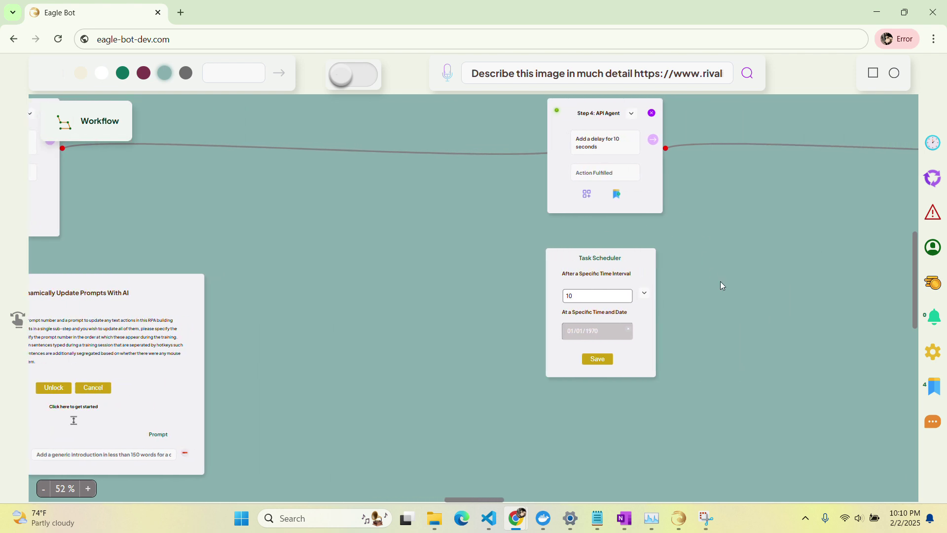
click(646, 299)
click(644, 298)
Save the Step 7 Looping Agent at a single loop.
click(599, 360)
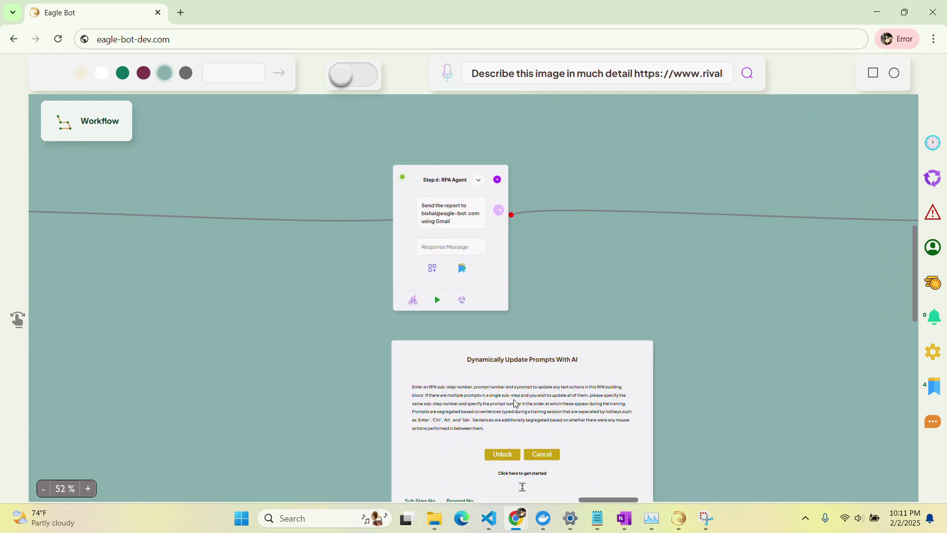
scroll(515, 403, right, 3)
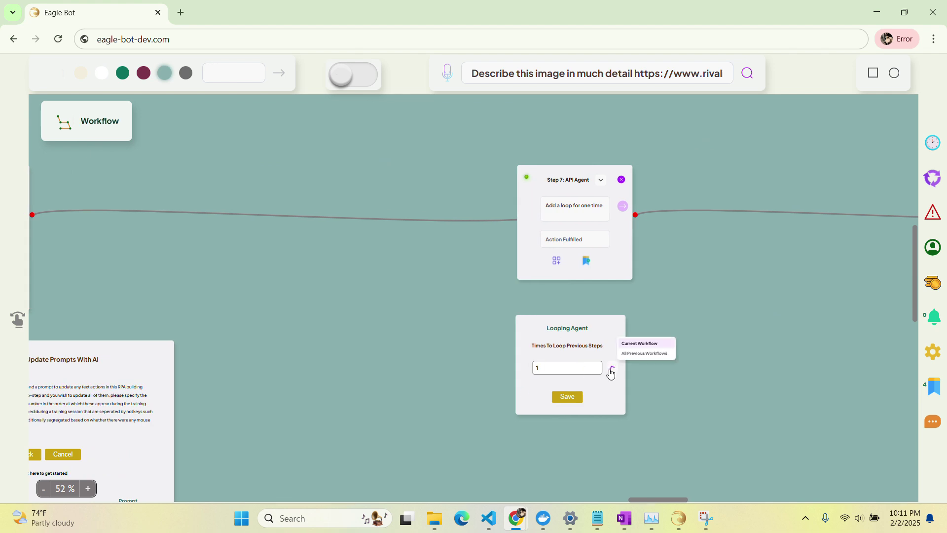
click(568, 398)
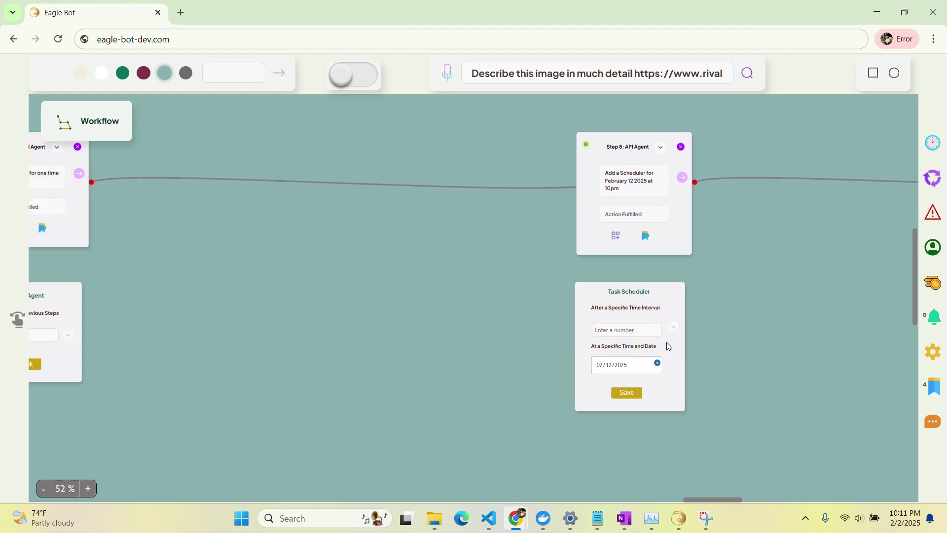
Remove the Step 8 scheduler step set for February 12 2025 at 10pm.
click(636, 380)
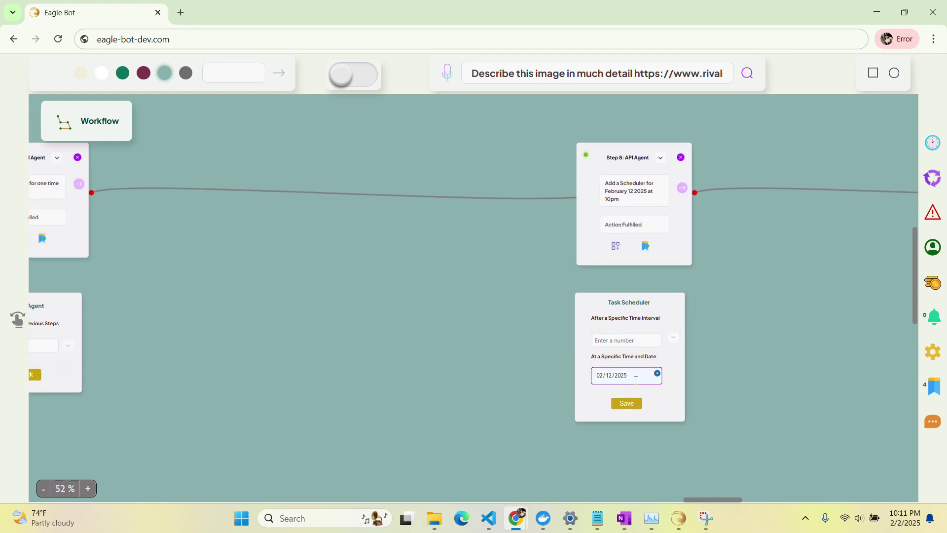
scroll(636, 383, down, 2)
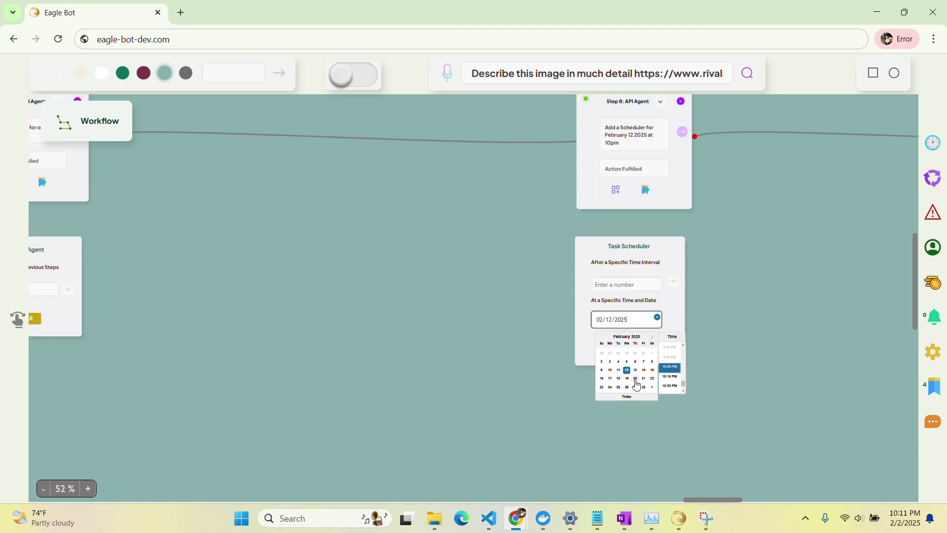
scroll(637, 384, up, 3)
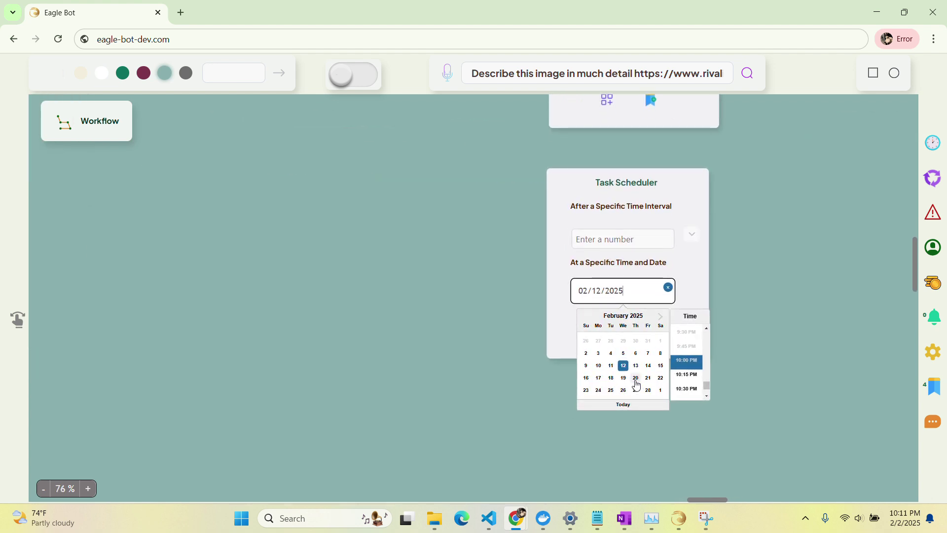
scroll(636, 383, down, 3)
scroll(636, 385, up, 1)
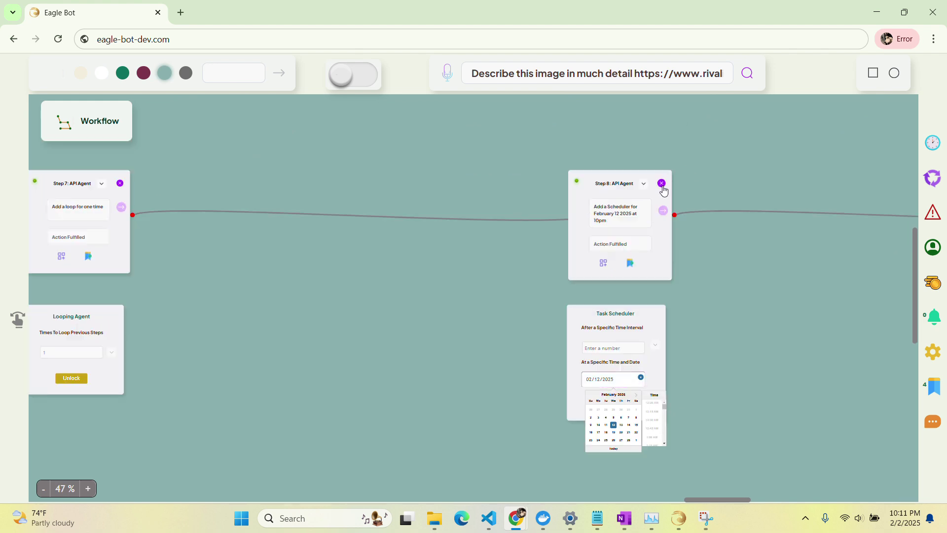
click(662, 184)
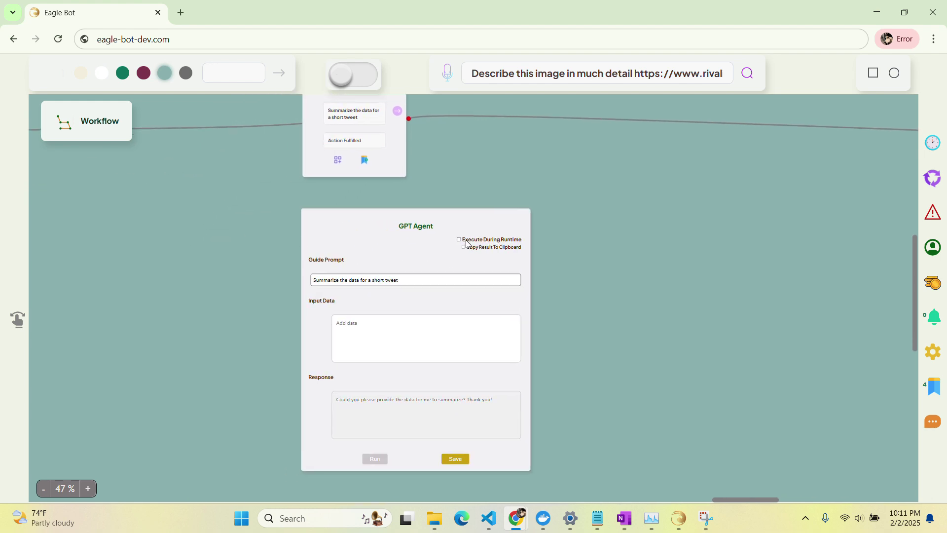
Replace the GPT Agent guide prompt with 'Convert to a very short tweet…' under 100 characters, and save.
click(410, 280)
drag(410, 279, 324, 284)
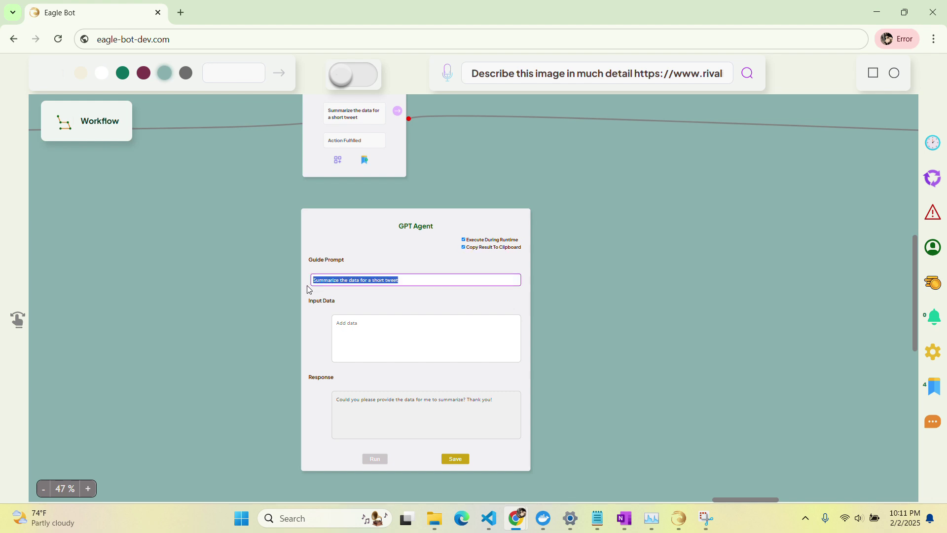
key(BackSpace)
text(Convert to a very short tweet)
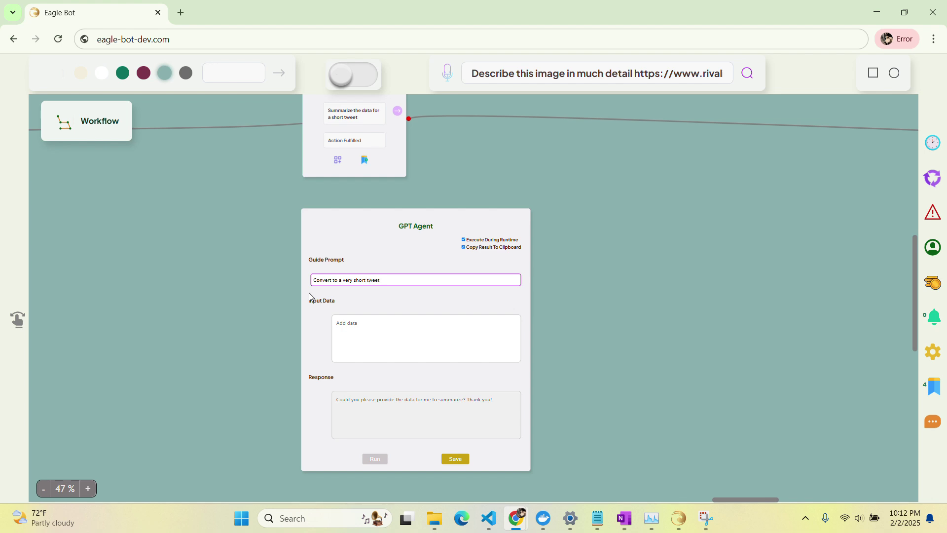
text( keeping cnly the essence of the data. Keep this under 100)
text(chara)
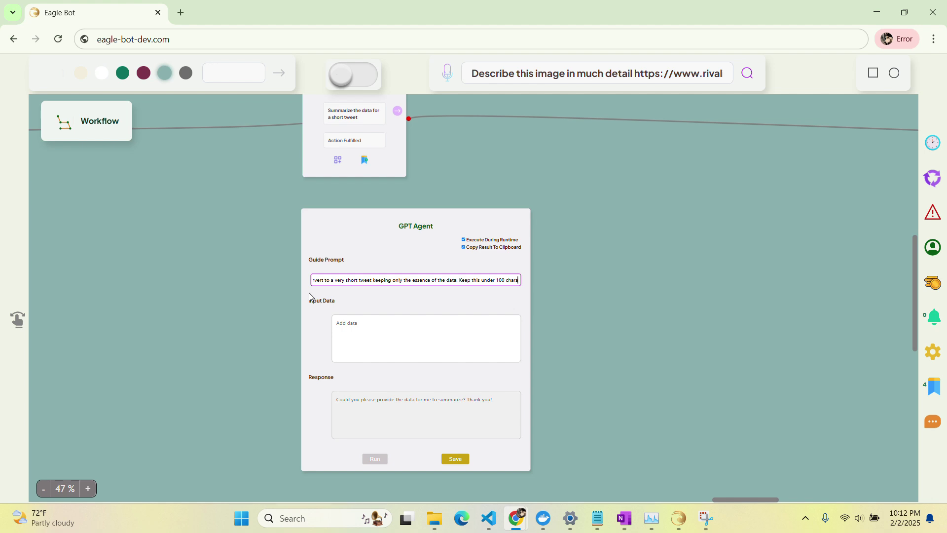
text(cters.)
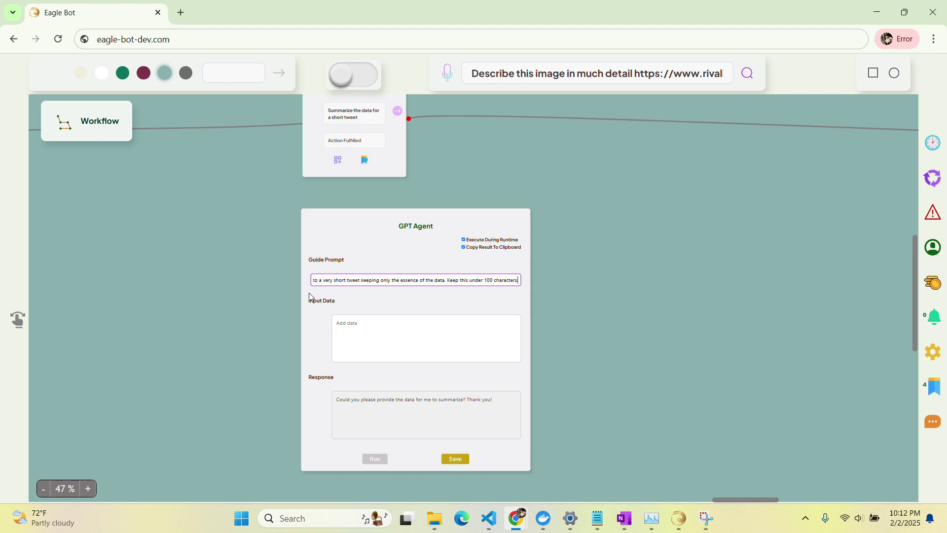
click(448, 460)
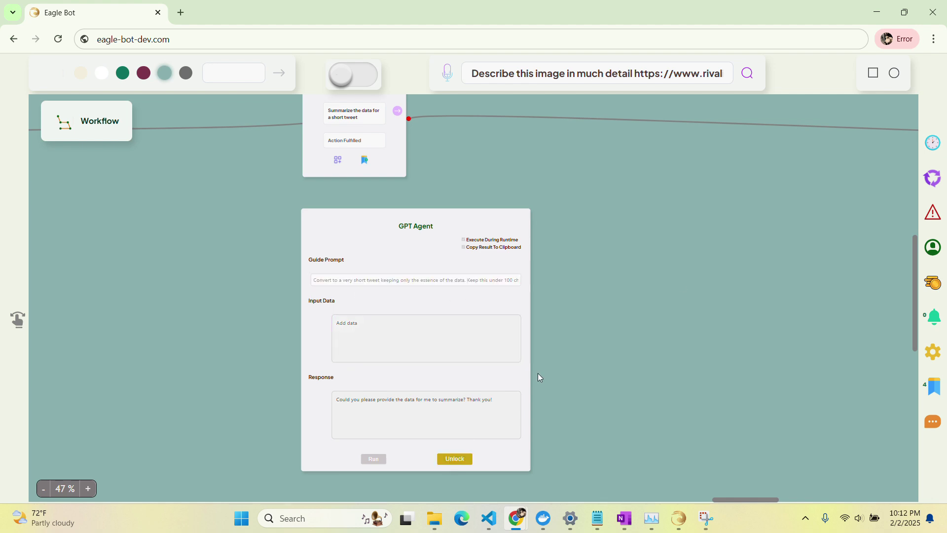
Begin the Decision Agent question with 'Is' and enable Execute During Runtime.
scroll(690, 277, down, 2)
scroll(691, 277, right, 5)
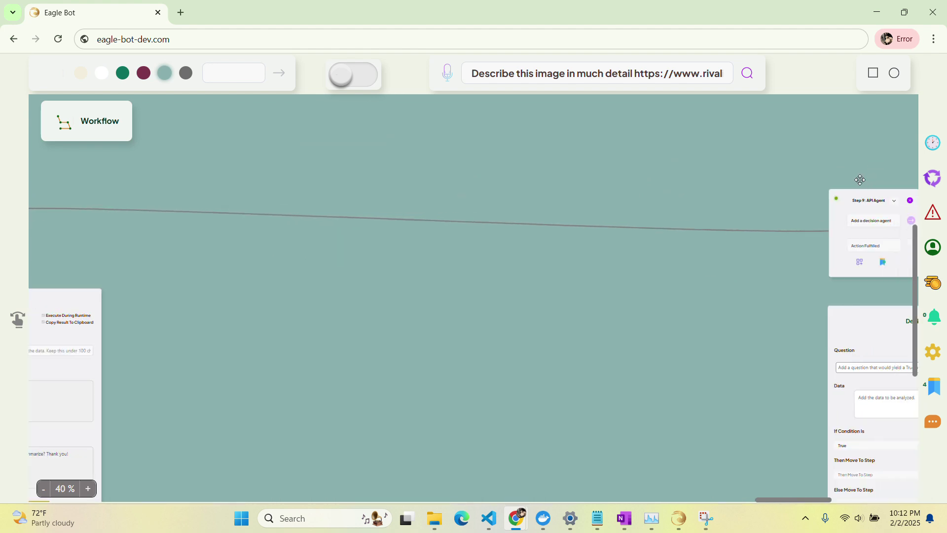
scroll(510, 140, right, 4)
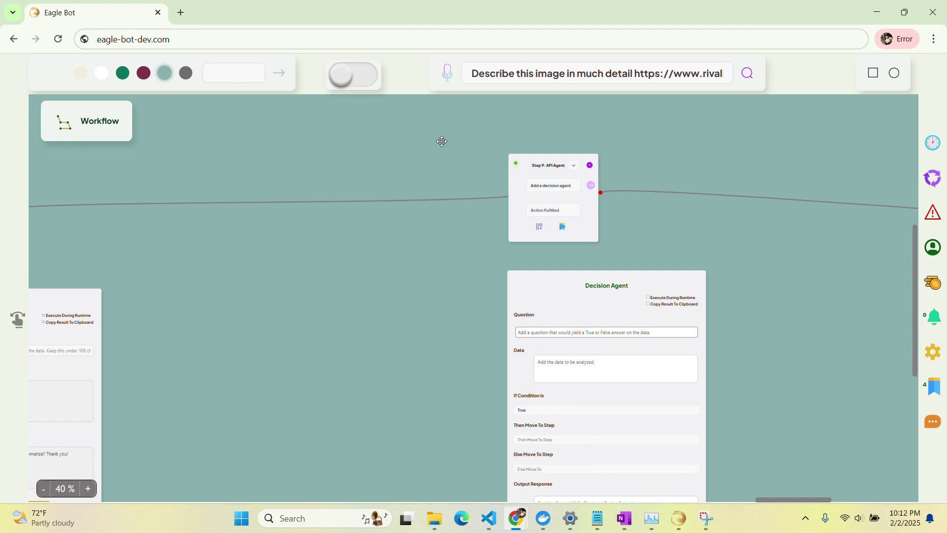
scroll(439, 142, right, 2)
scroll(448, 219, down, 3)
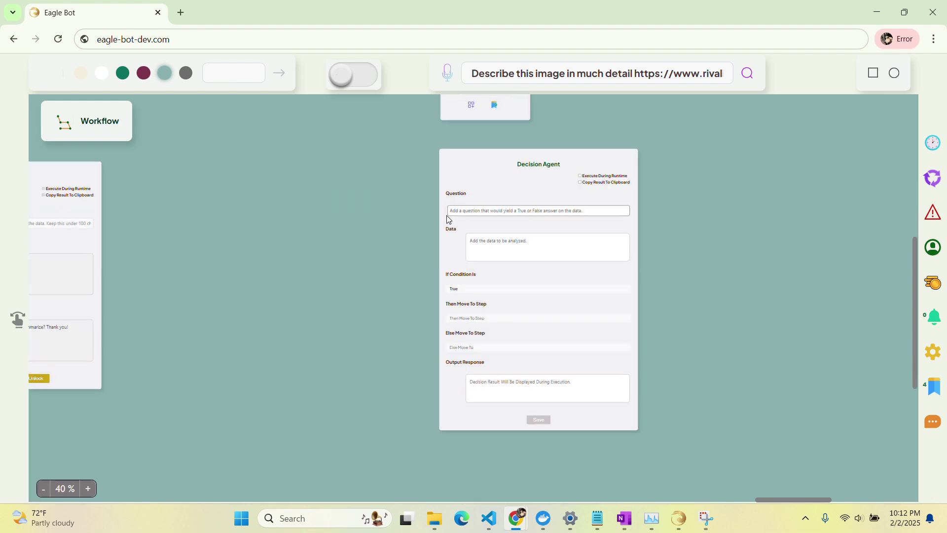
click(497, 211)
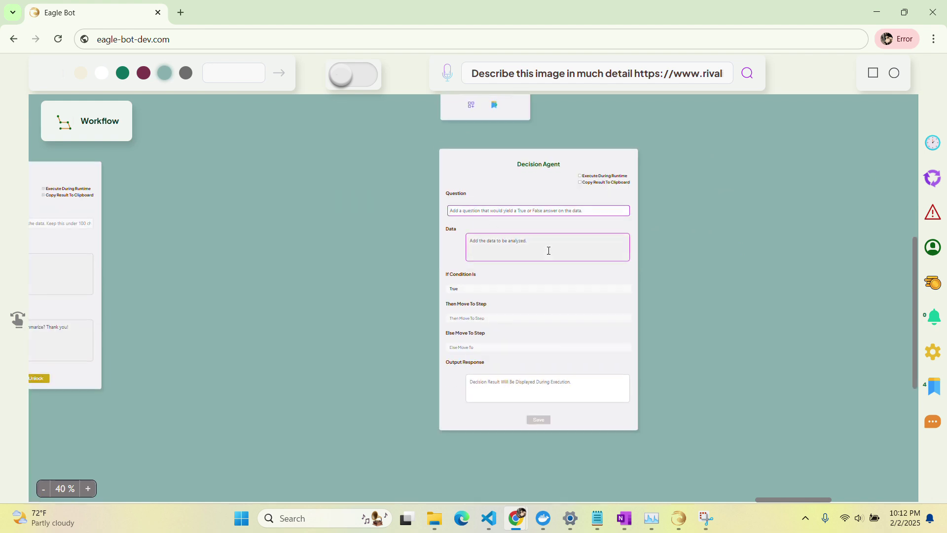
text(Is)
scroll(666, 226, up, 5)
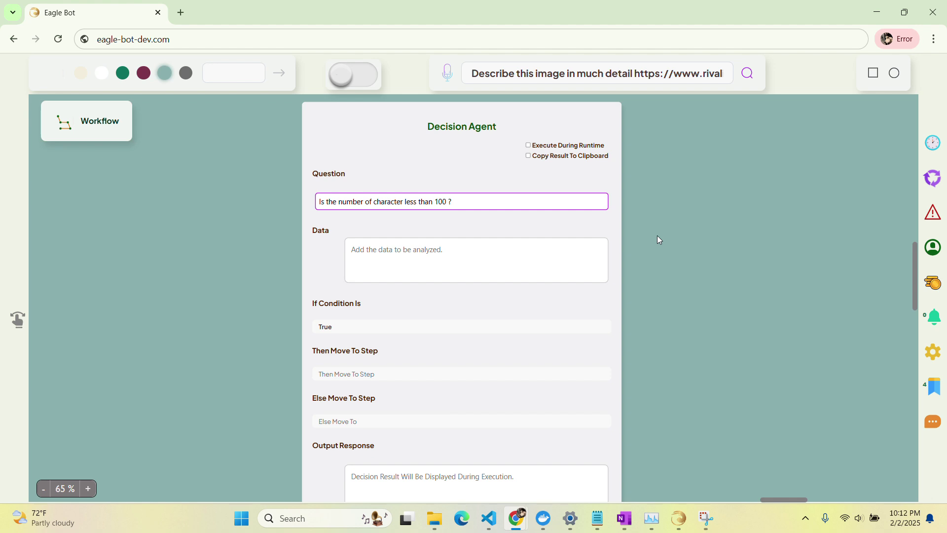
scroll(638, 271, down, 2)
scroll(586, 205, up, 1)
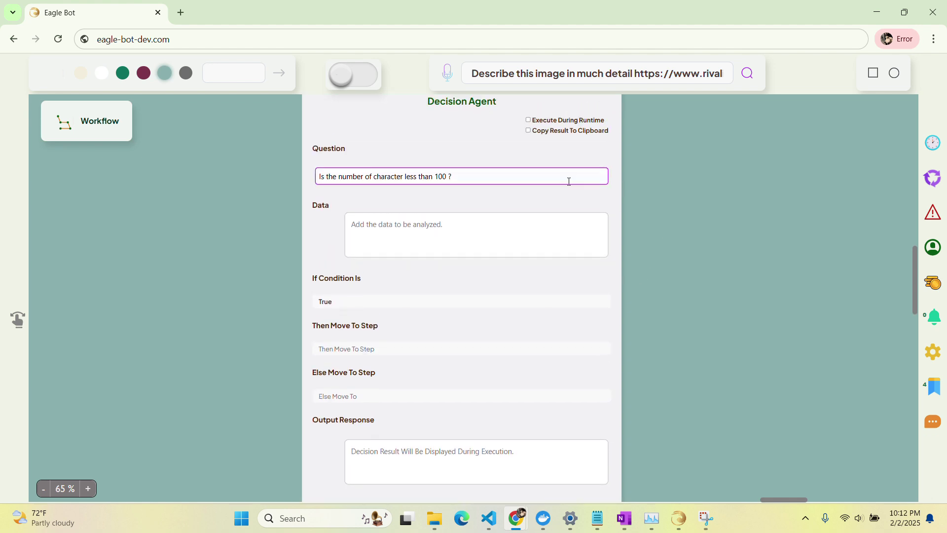
click(527, 120)
scroll(514, 302, down, 2)
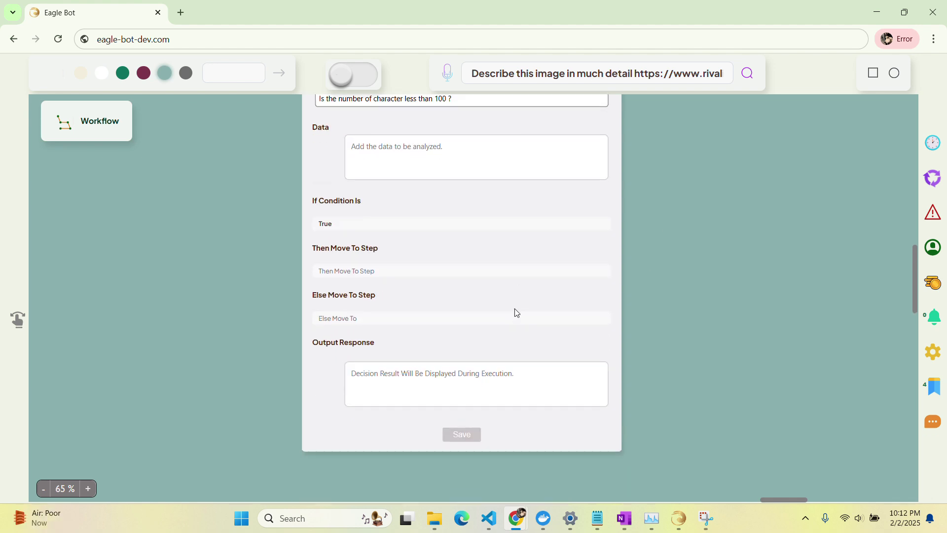
Set the condition to True, route true to Step 10 and false to Step 8, and save.
click(374, 226)
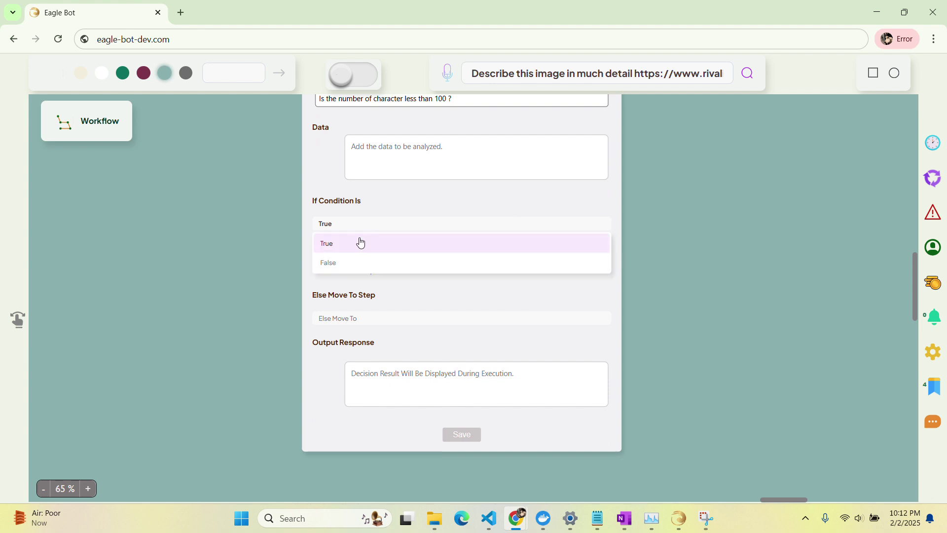
click(359, 243)
click(372, 271)
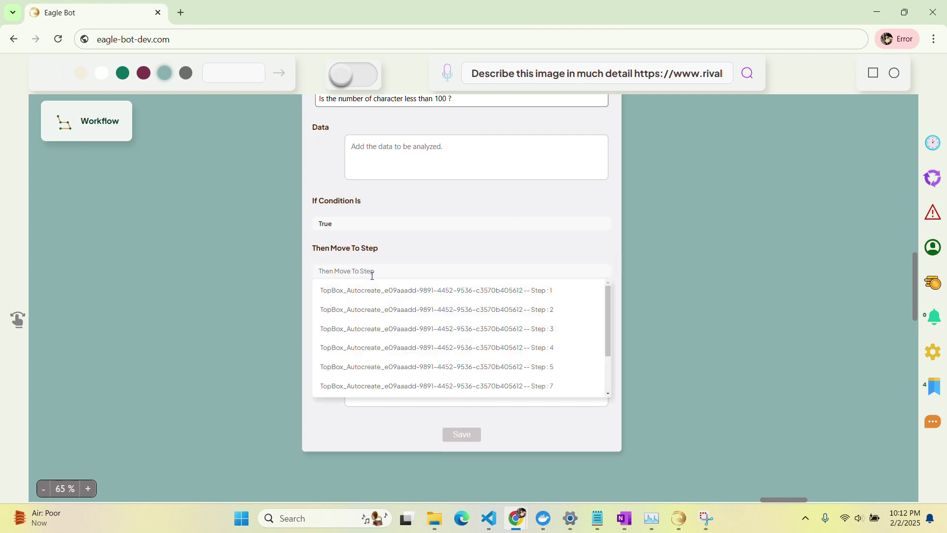
drag(609, 324, 608, 360)
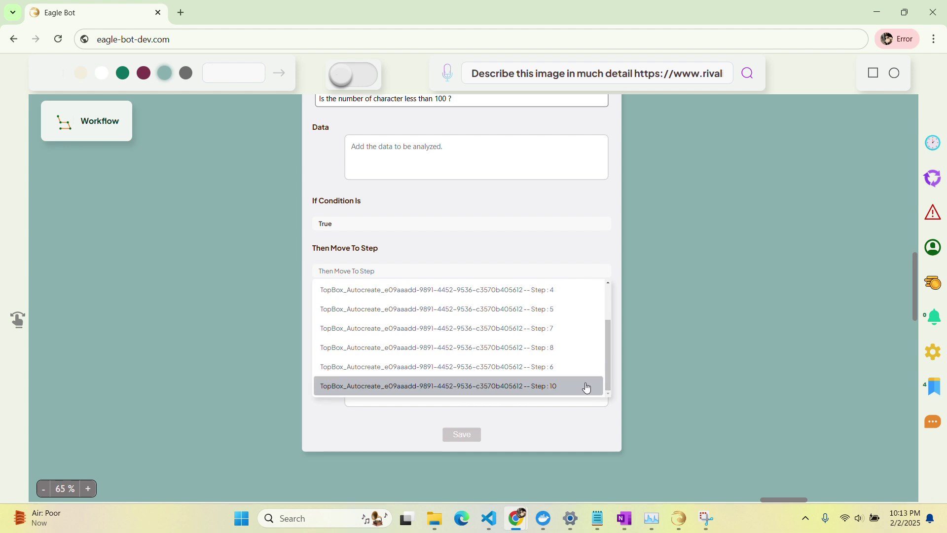
click(514, 387)
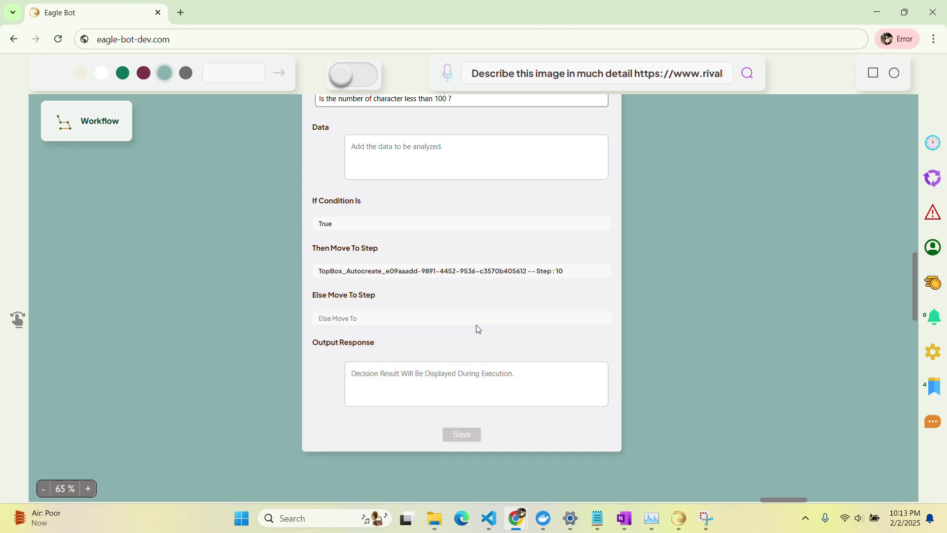
click(411, 320)
drag(608, 351, 603, 407)
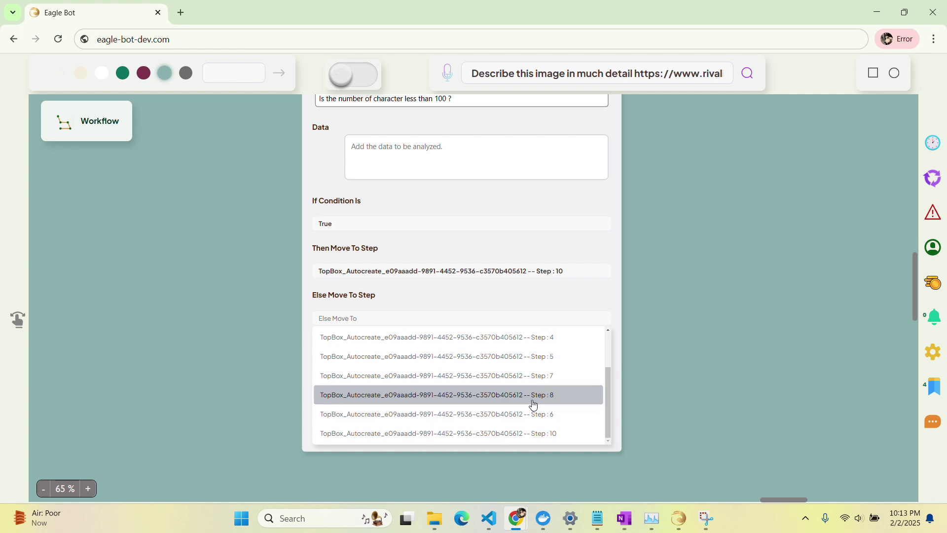
click(492, 399)
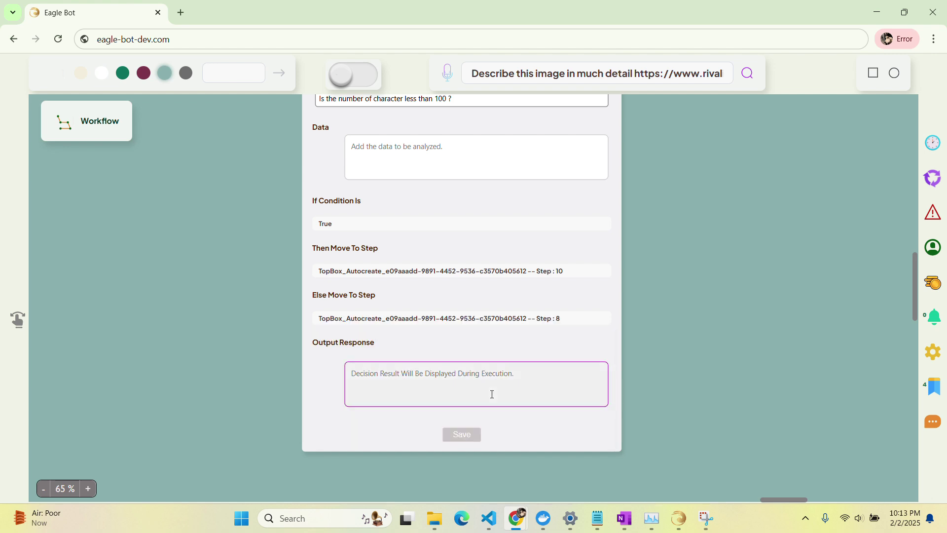
scroll(528, 345, up, 1)
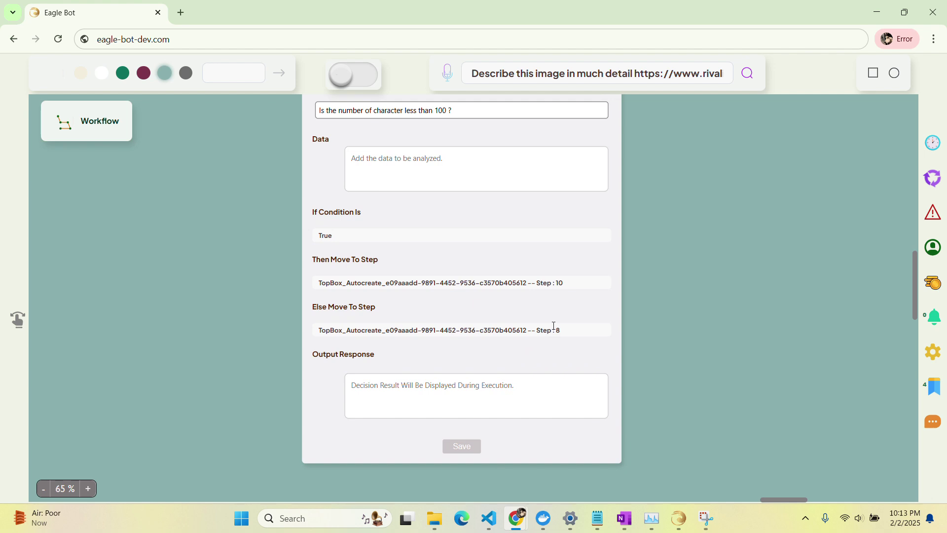
scroll(551, 349, up, 3)
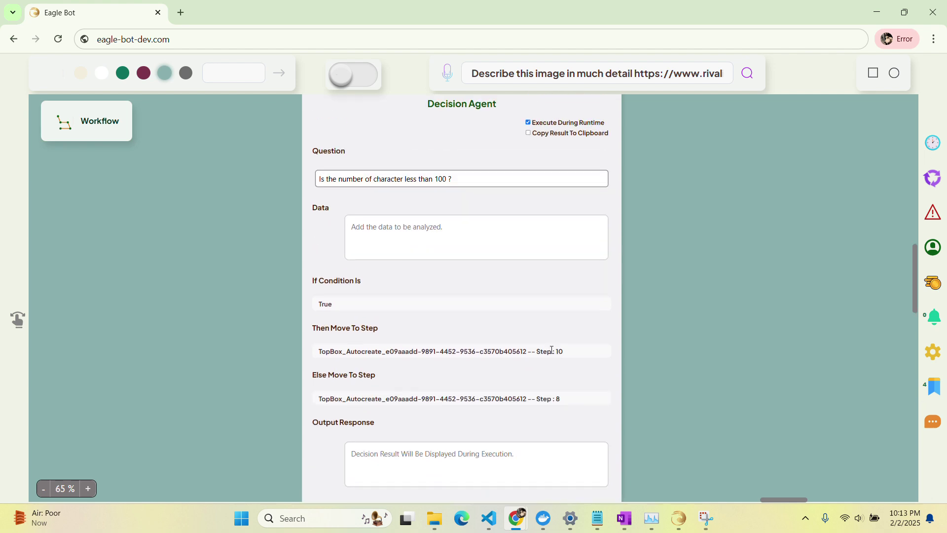
click(456, 332)
scroll(455, 332, down, 3)
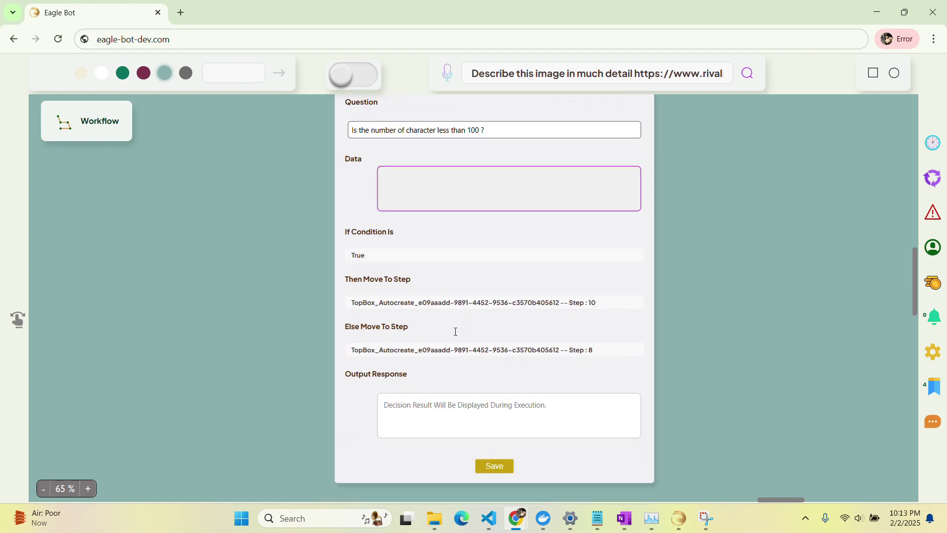
click(502, 438)
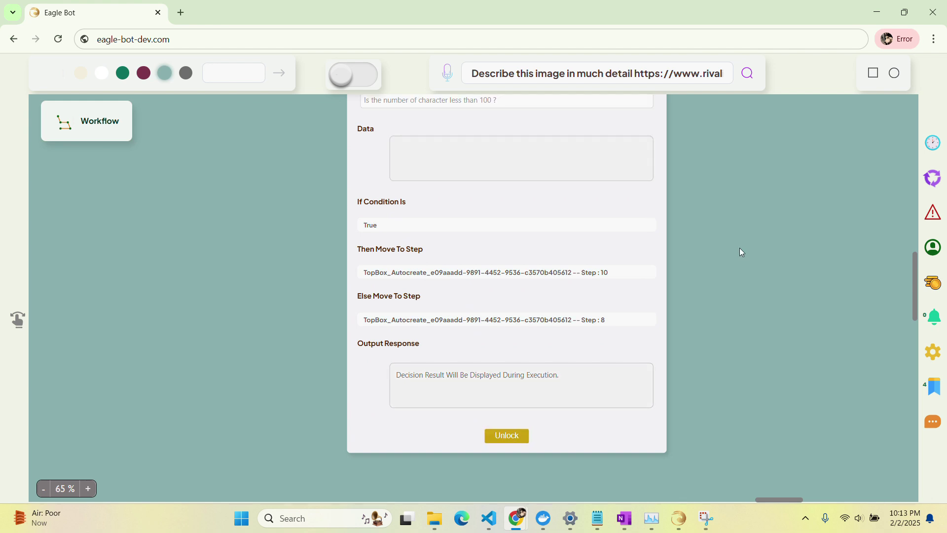
scroll(739, 247, up, 4)
Scroll the canvas back toward Step 1's Vision Agent panel.
scroll(739, 248, down, 1)
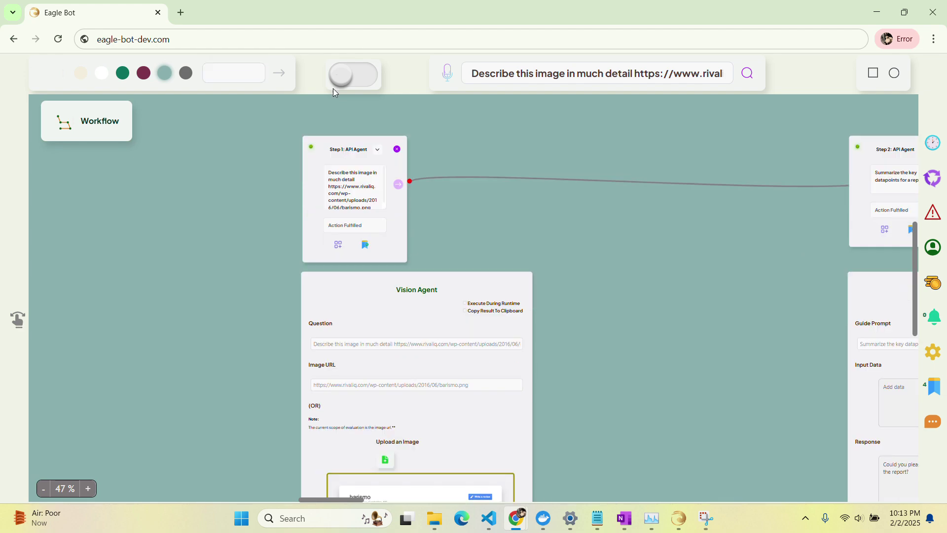
Start variable exchange and link the report-summary response to the tweet agent's input data.
click(344, 75)
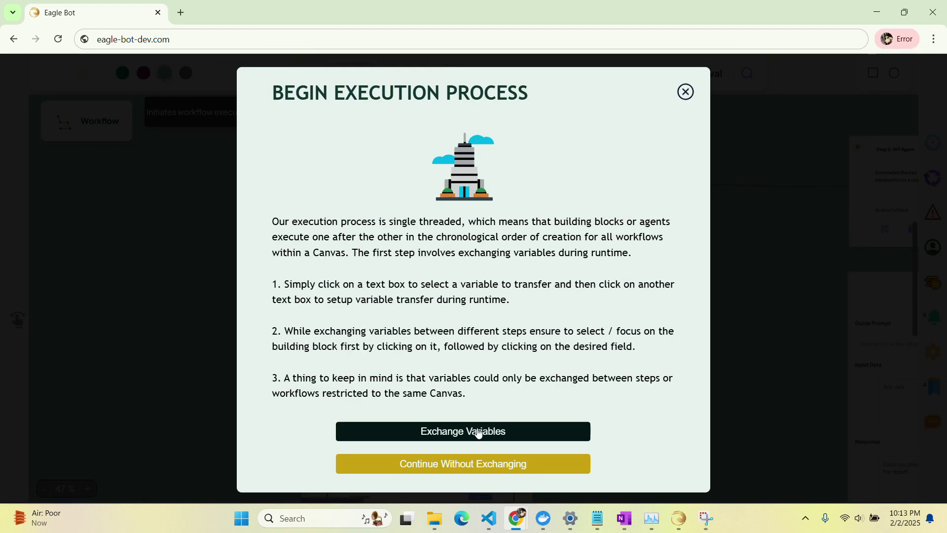
click(486, 431)
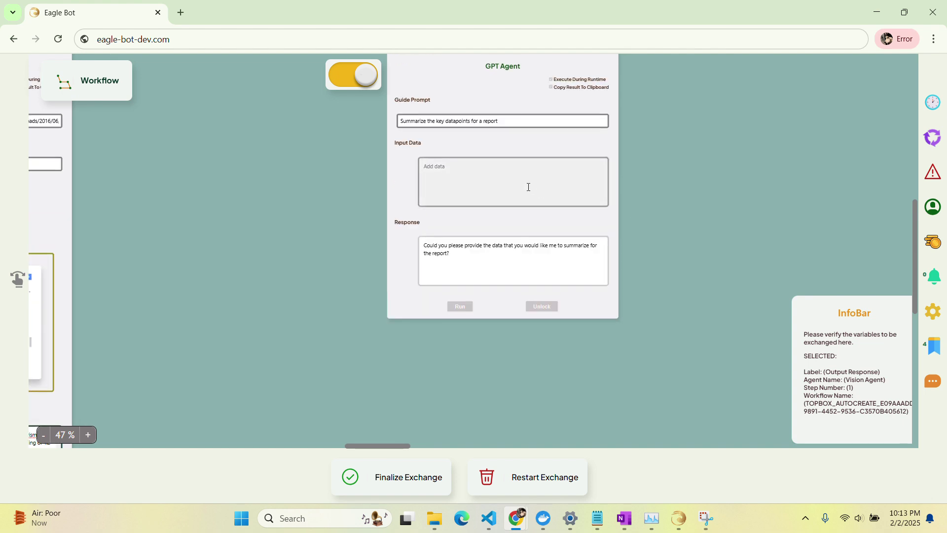
click(528, 187)
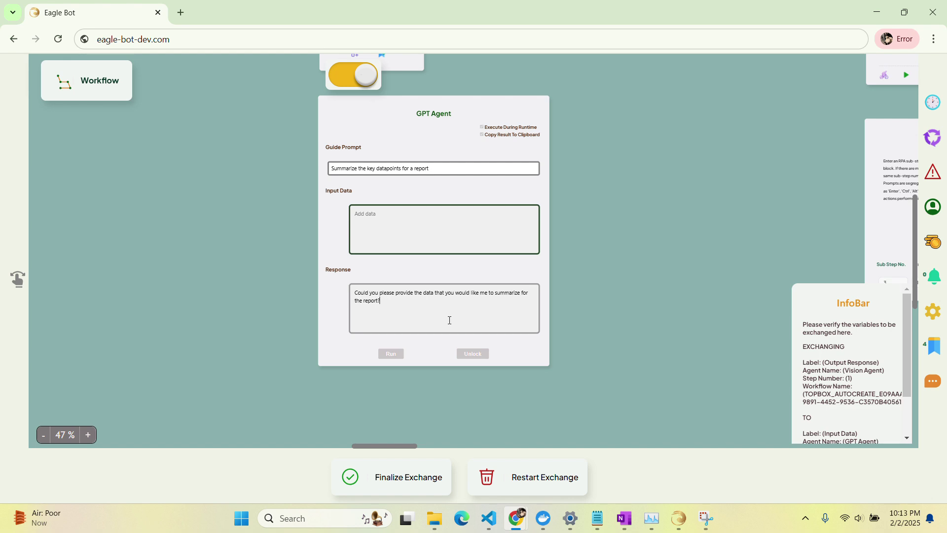
click(450, 320)
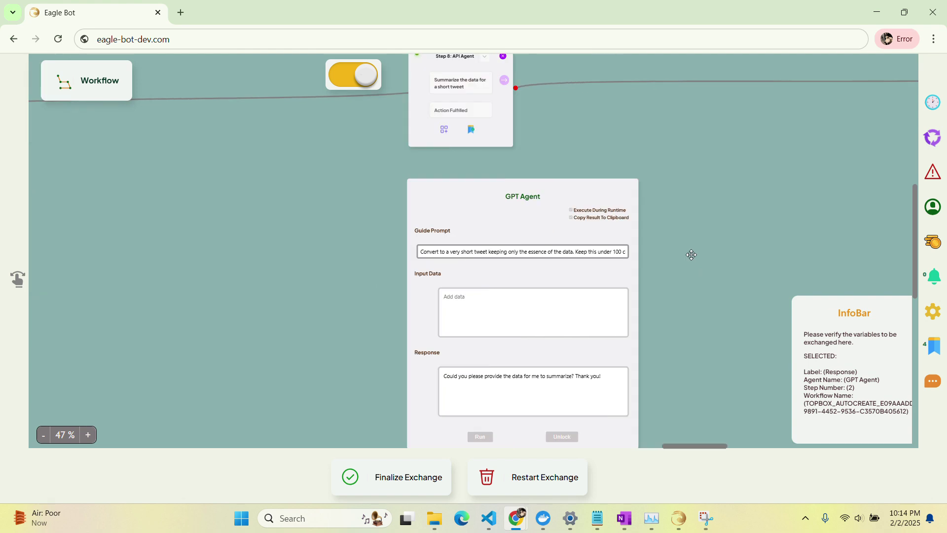
click(535, 314)
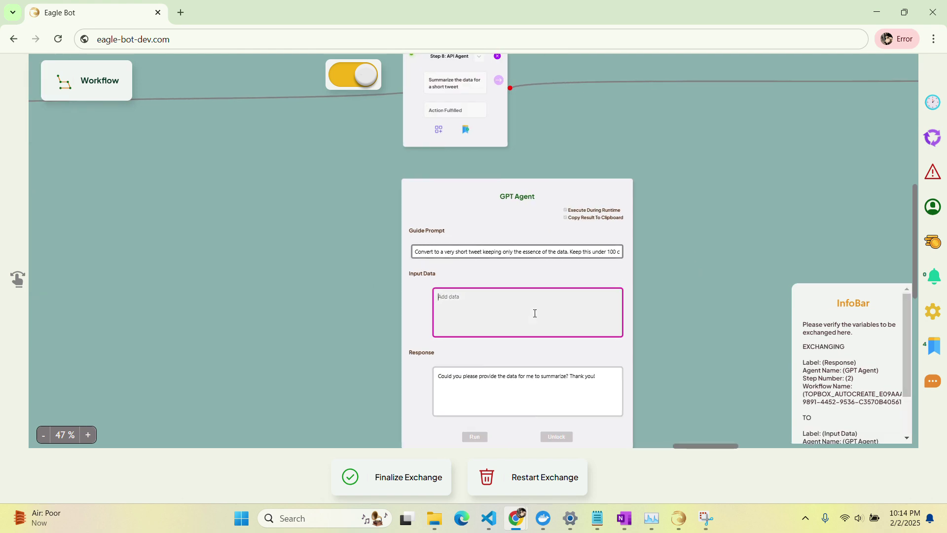
Link the tweet response to the Decision Agent's data and finalize the exchange.
click(521, 334)
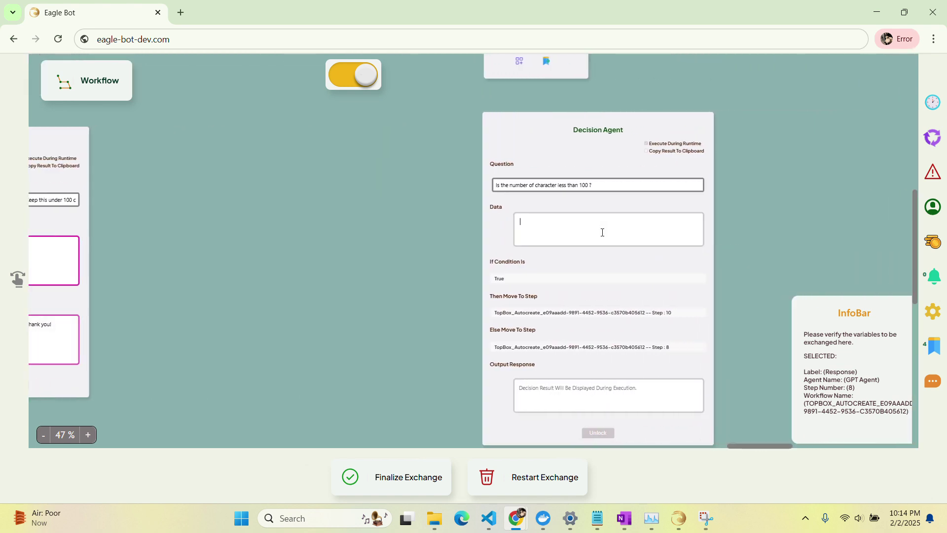
click(602, 233)
scroll(638, 296, down, 1)
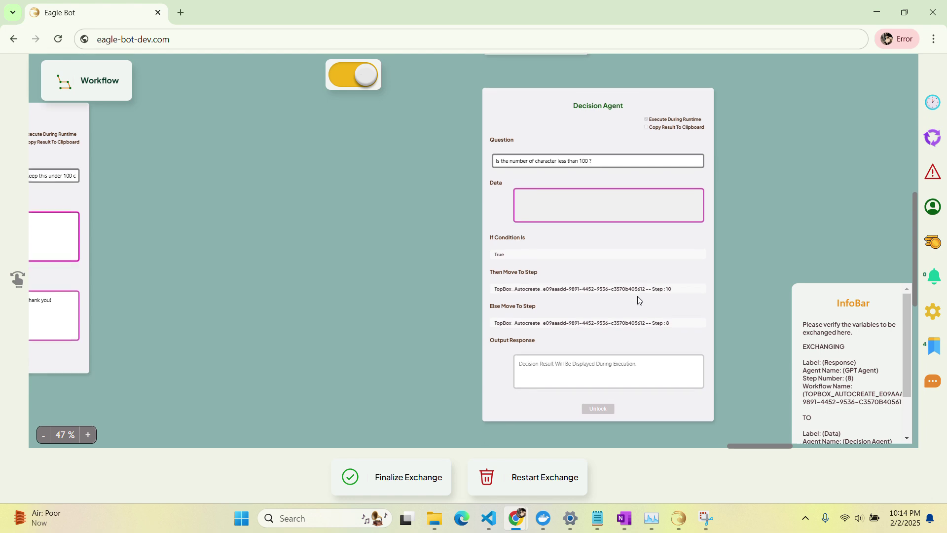
scroll(638, 299, up, 2)
scroll(638, 296, down, 3)
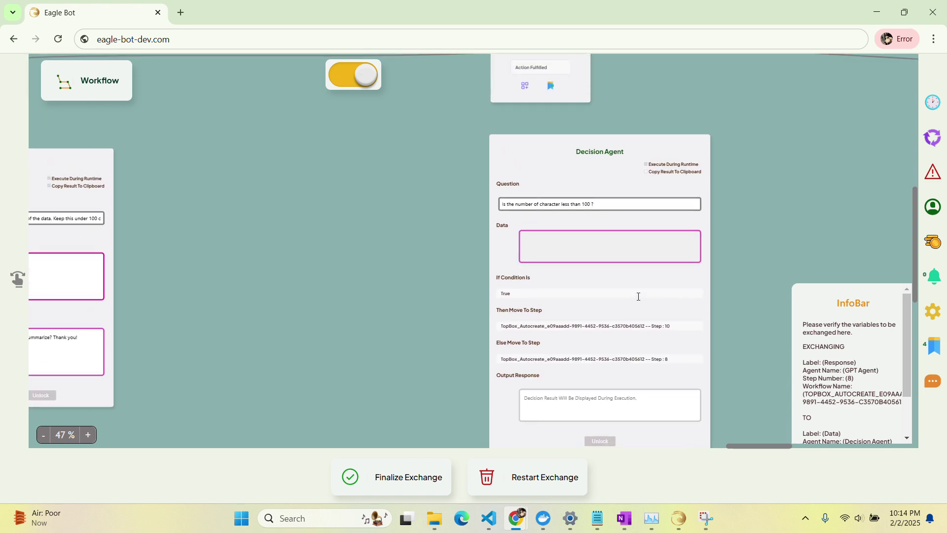
scroll(638, 296, right, 5)
scroll(638, 296, right, 5)
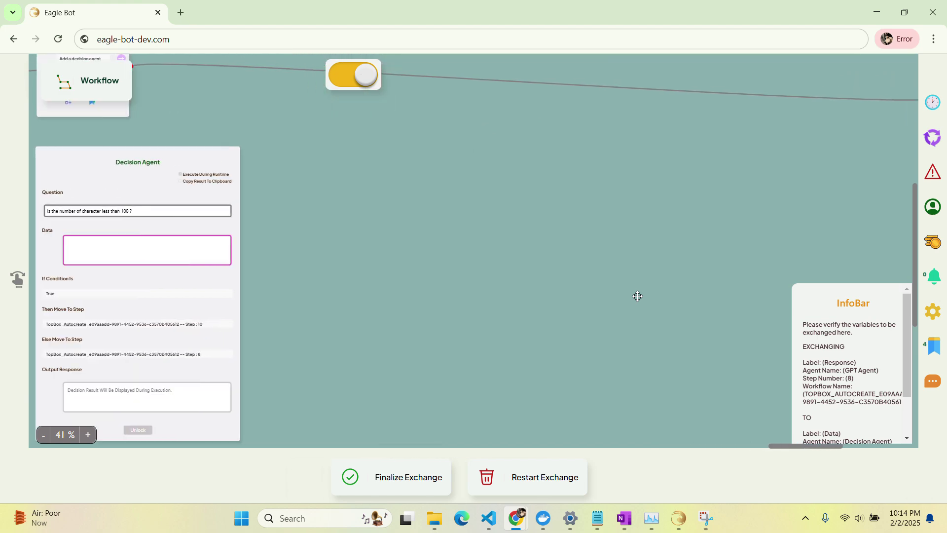
click(397, 485)
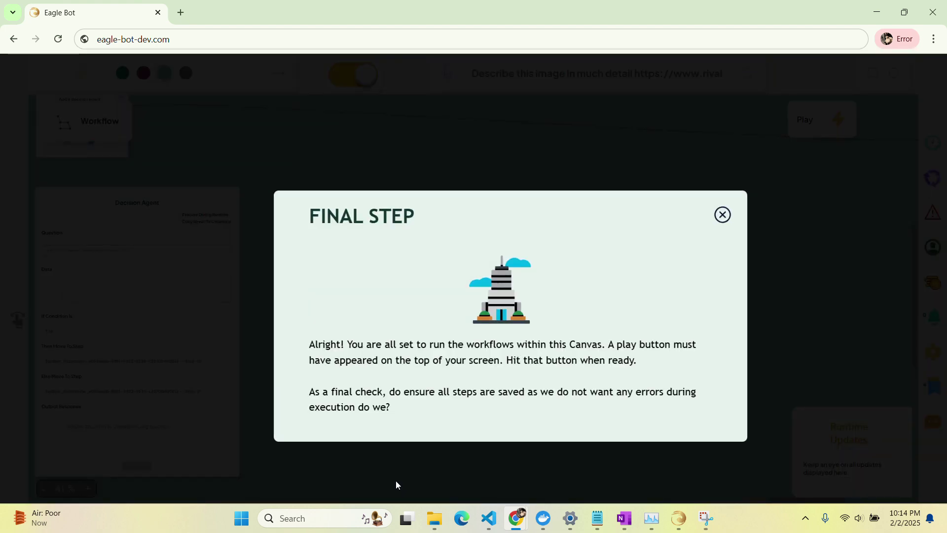
Dismiss the Final Step notice and pan back across the workflow to Step 1's Vision Agent.
click(686, 265)
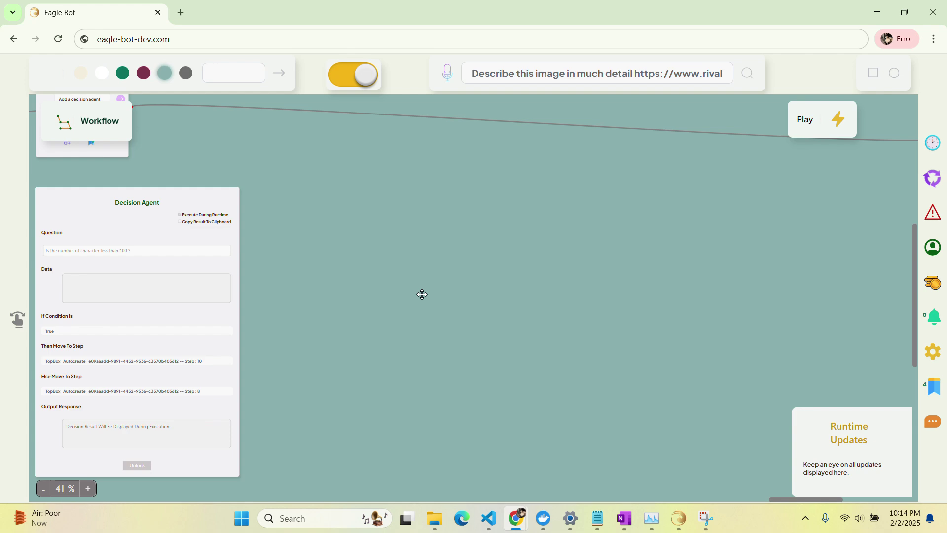
scroll(422, 294, left, 15)
scroll(422, 294, down, 3)
scroll(422, 294, left, 6)
scroll(422, 294, down, 1)
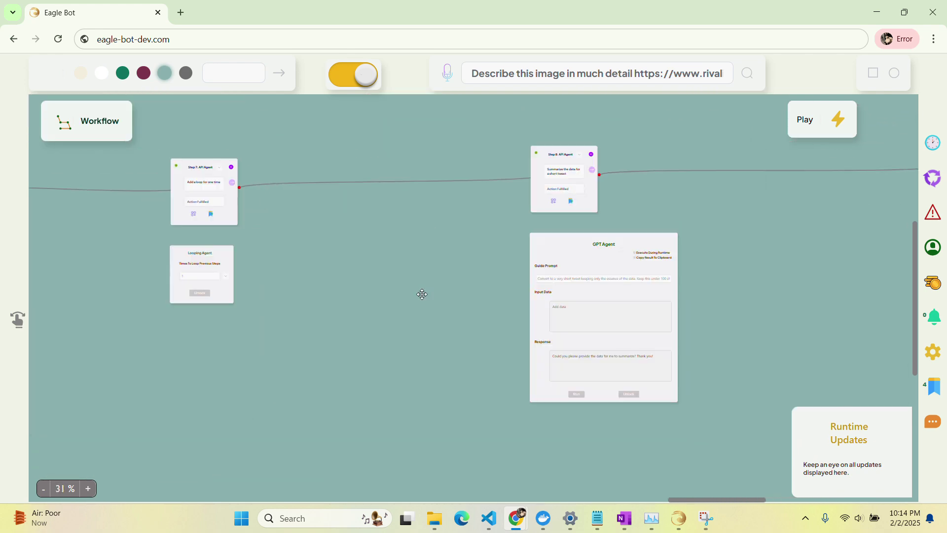
scroll(422, 294, left, 20)
scroll(422, 294, down, 1)
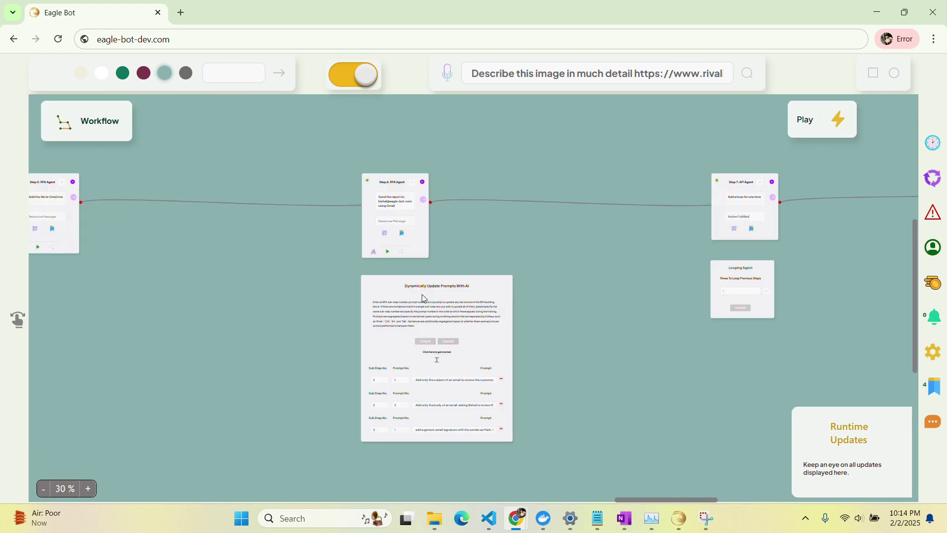
scroll(422, 294, left, 15)
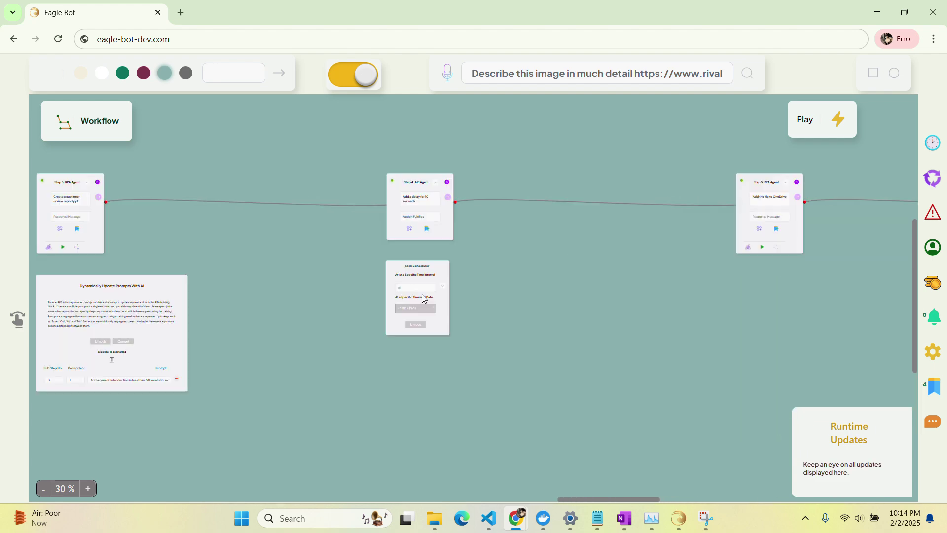
scroll(422, 294, left, 15)
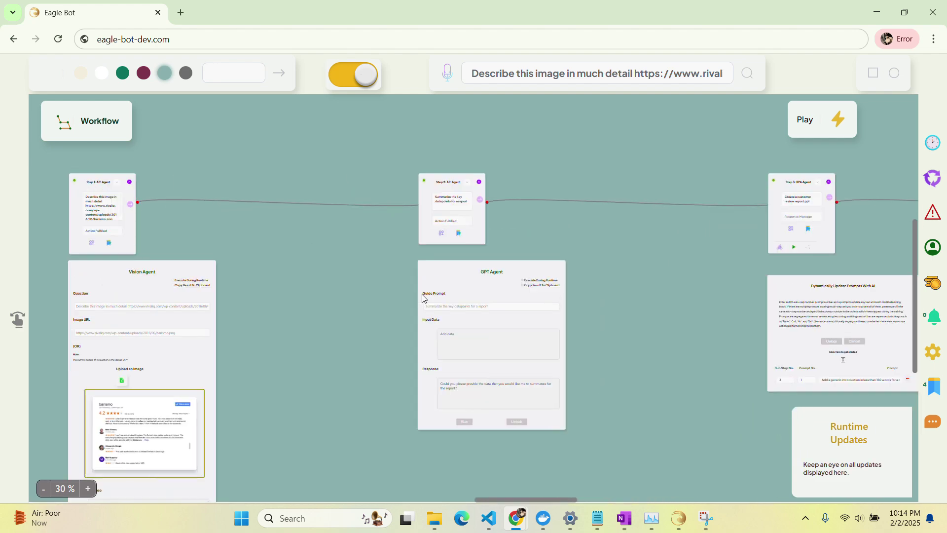
scroll(422, 294, right, 5)
scroll(424, 298, up, 2)
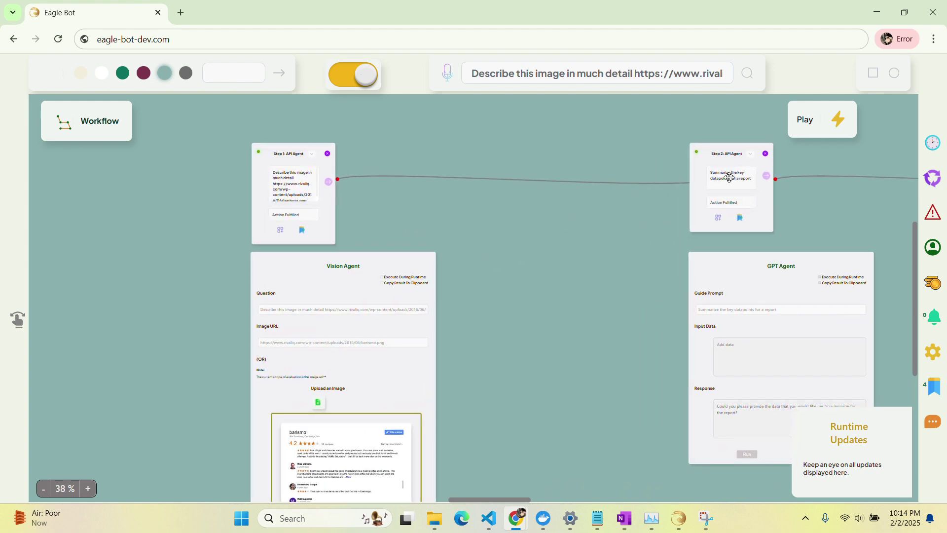
Run the Eagle Bot workflow, then launch PowerPoint and preview the Woven fibers template.
click(820, 123)
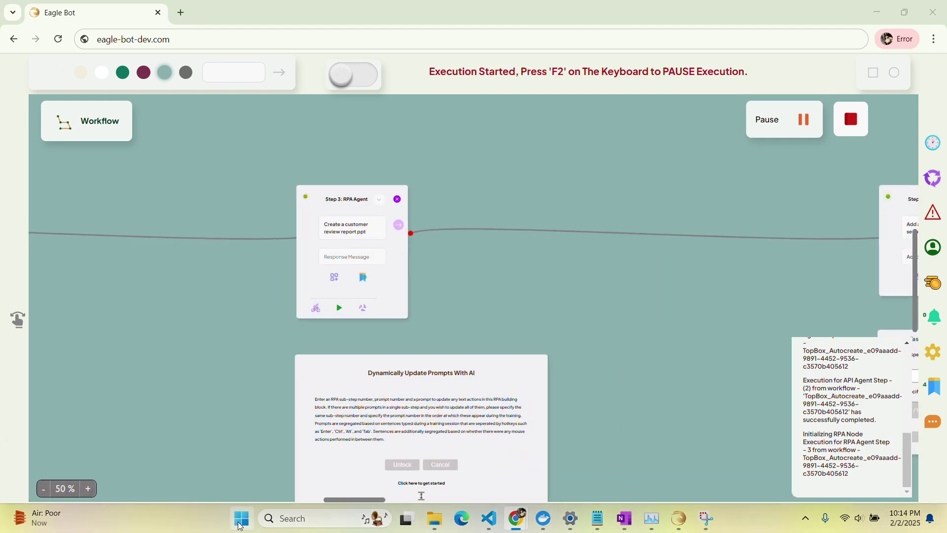
click(240, 525)
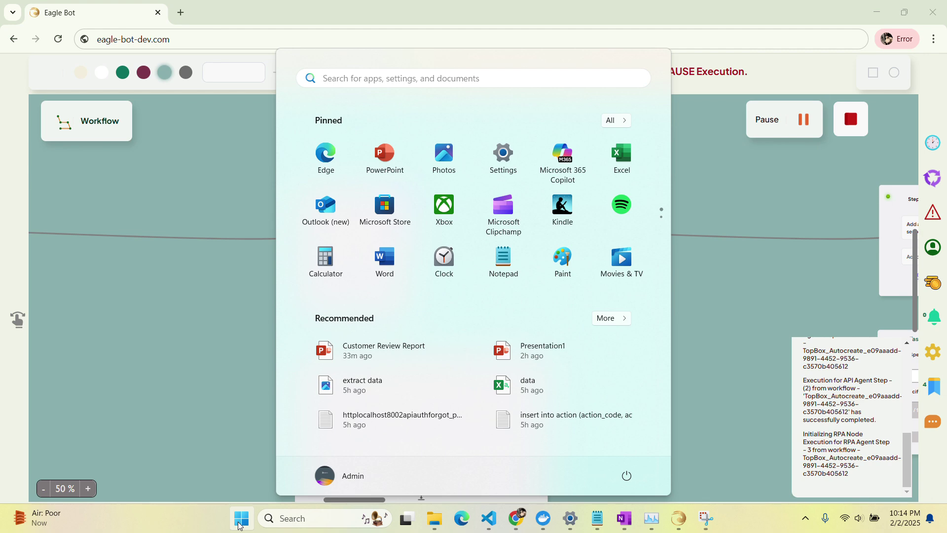
click(382, 154)
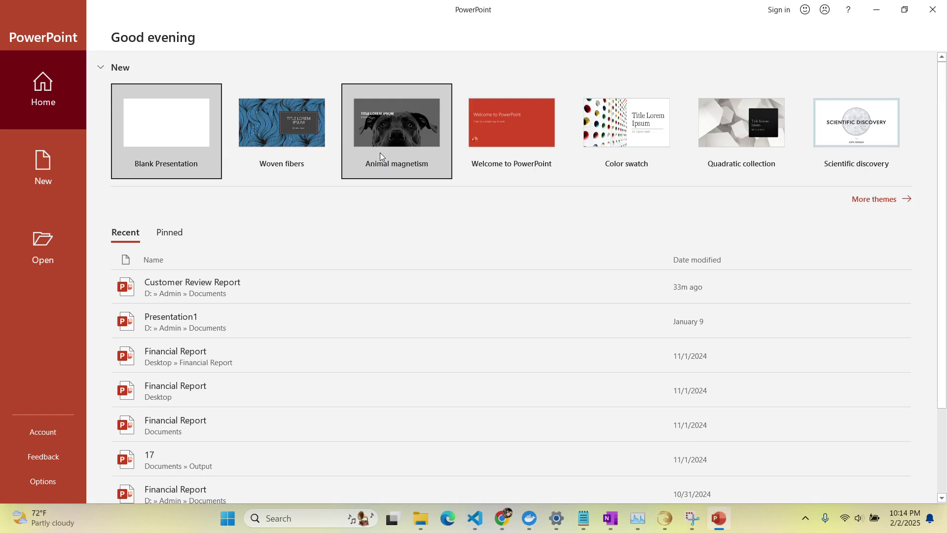
click(286, 116)
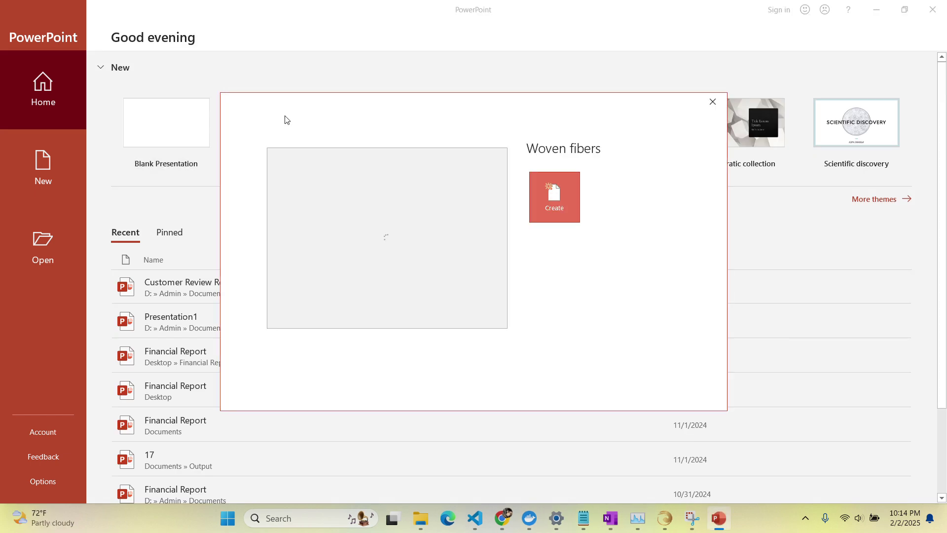
Create a Woven fibers presentation titled 'CUSTOMER REVIEW REPORT' with subtitle '2025'.
click(554, 192)
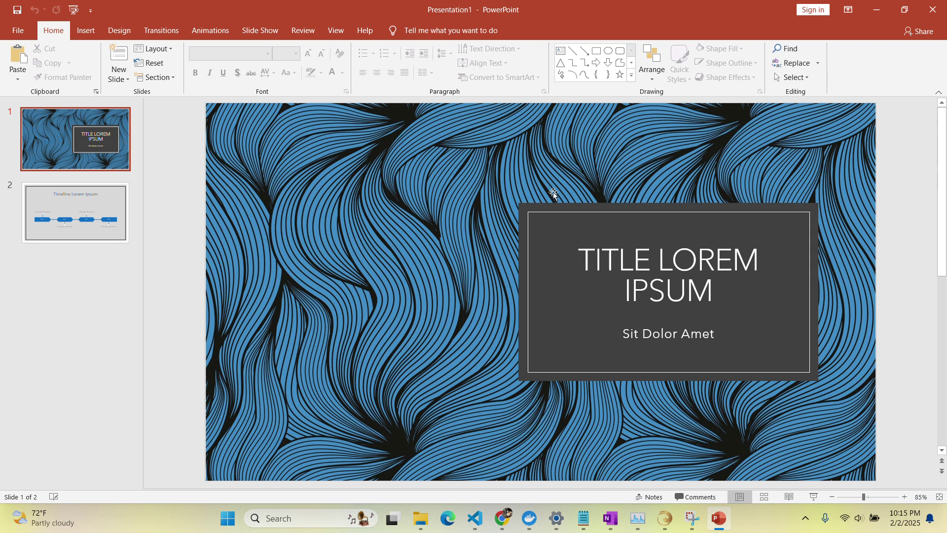
click(635, 267)
triple_click(634, 266)
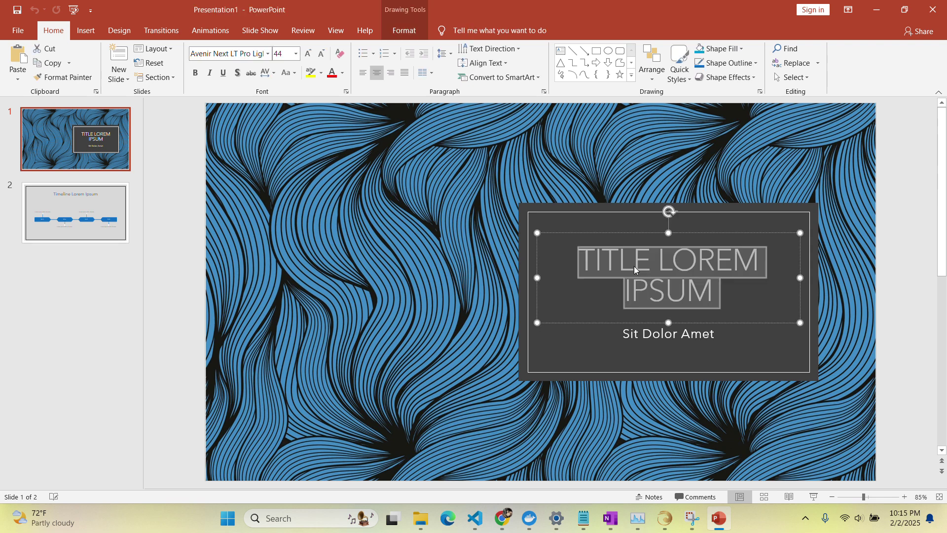
text(CUSTOMER REVIEW REPORT)
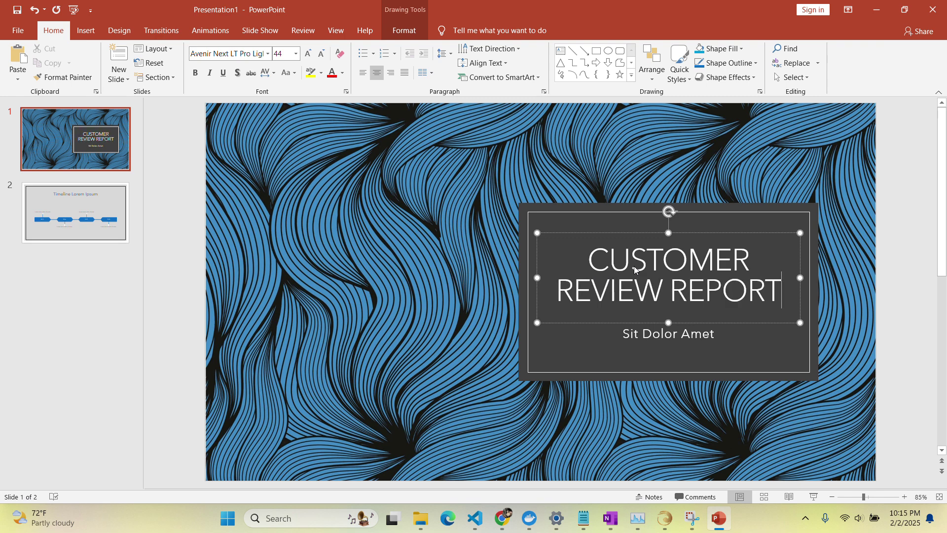
click(631, 335)
triple_click(632, 336)
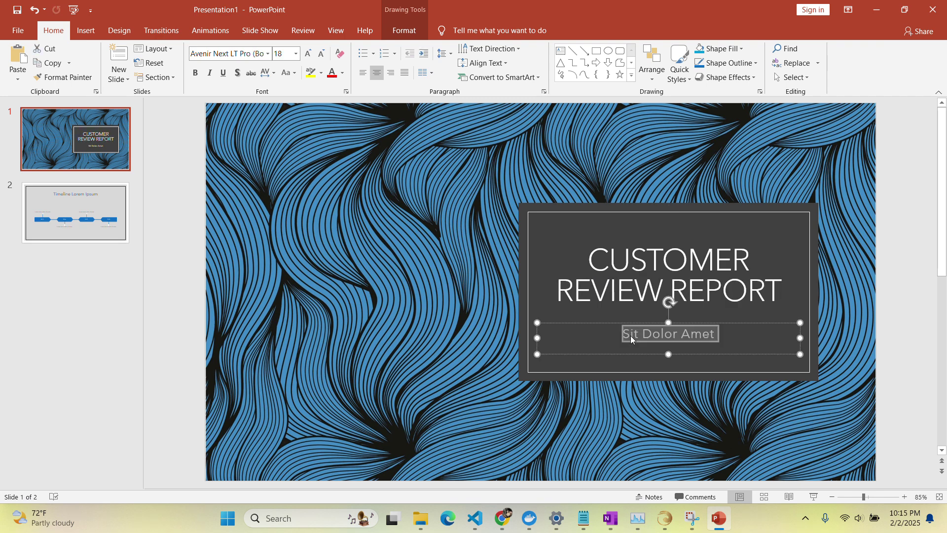
text(2025)
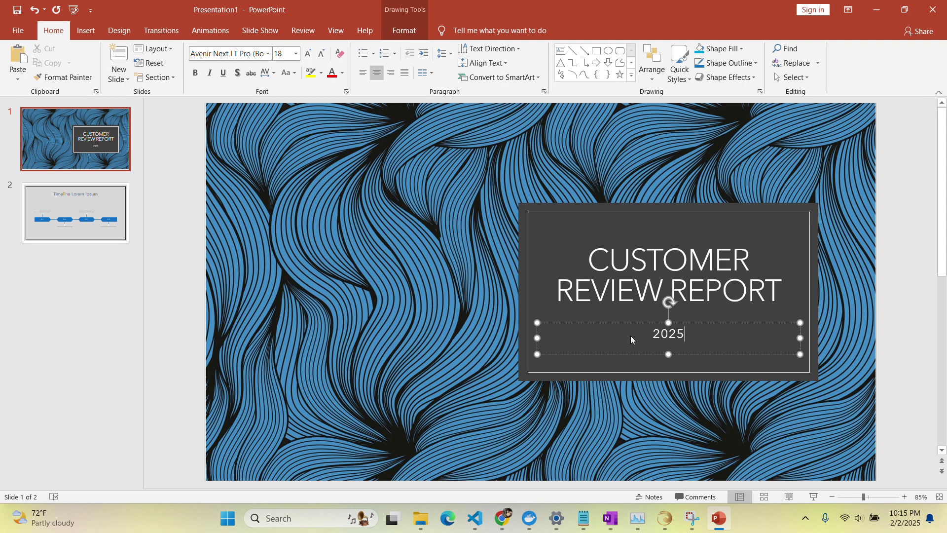
Delete the sample timeline slide and add a new blank content slide.
click(77, 226)
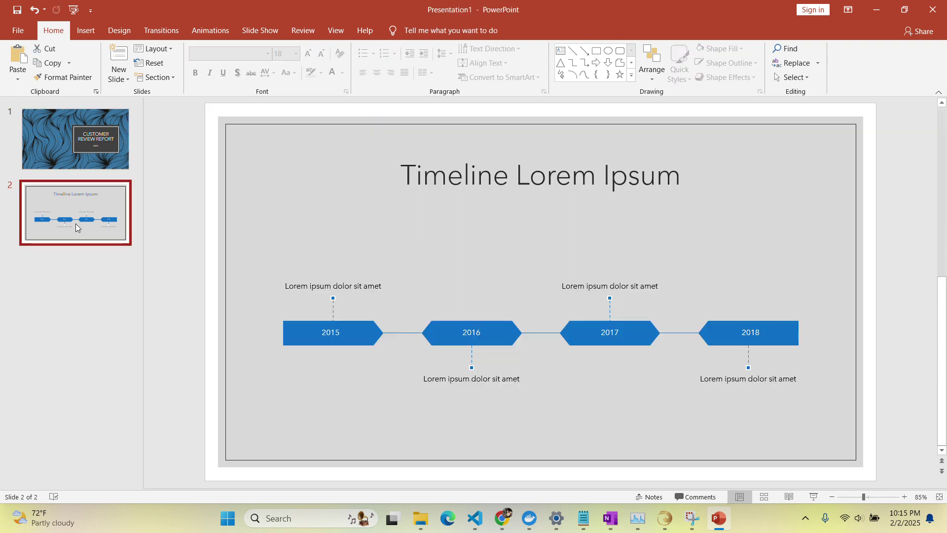
key(Delete)
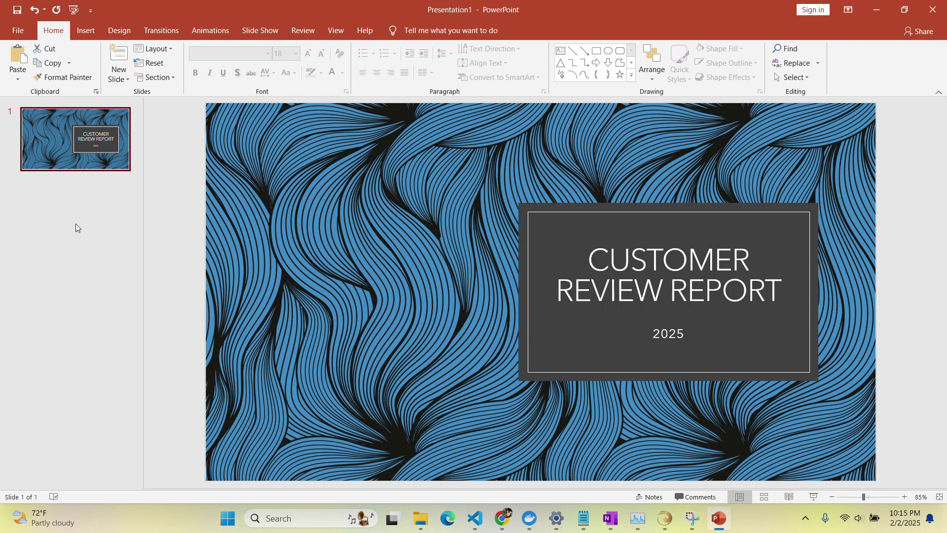
click(116, 55)
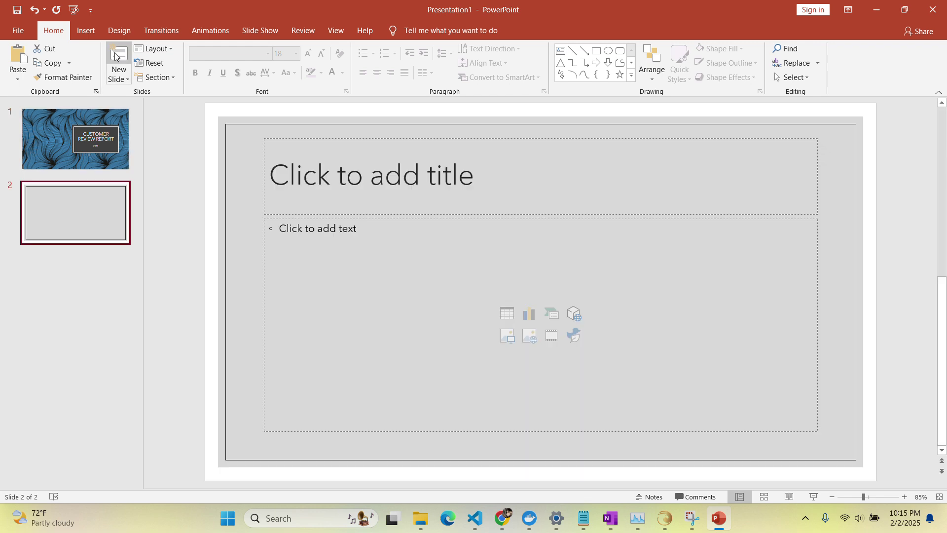
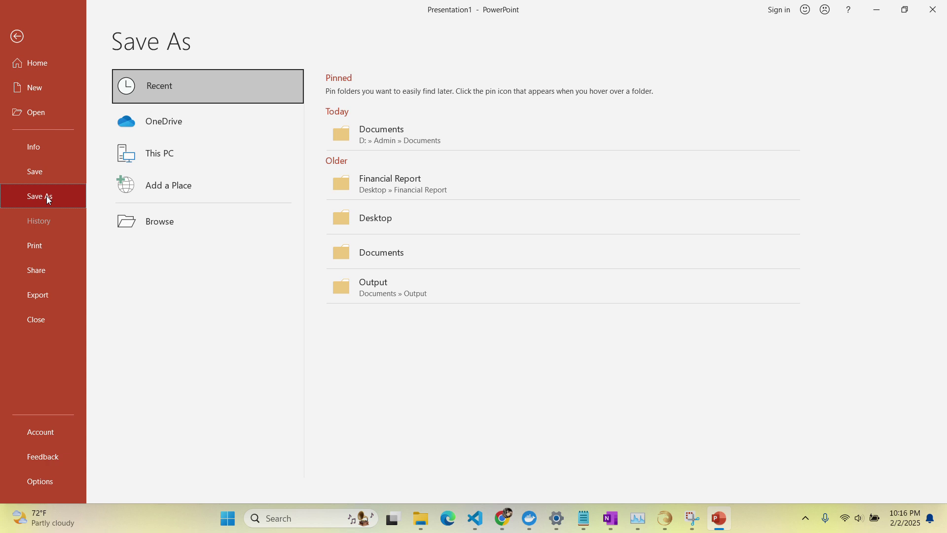
Save the deck as Customer Review Report.pptx over the existing file, then close PowerPoint.
click(125, 223)
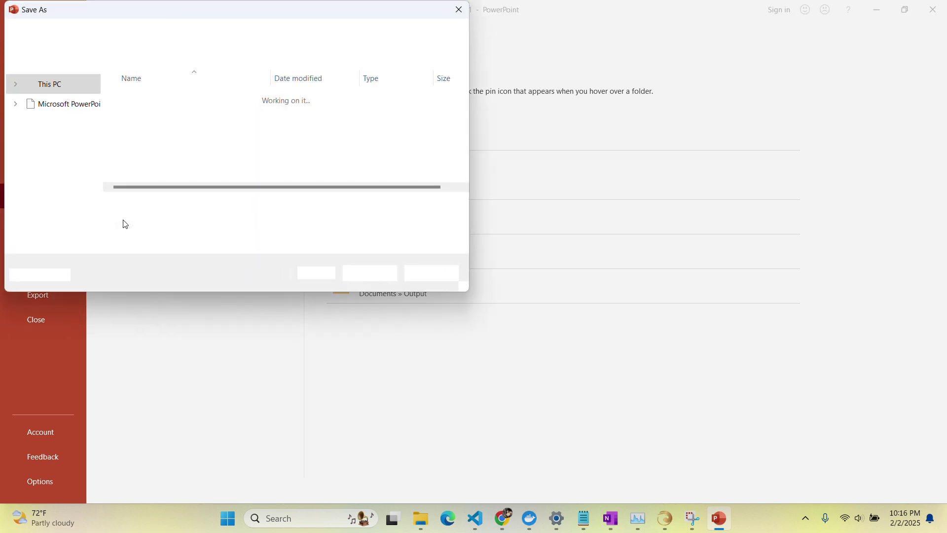
click(366, 274)
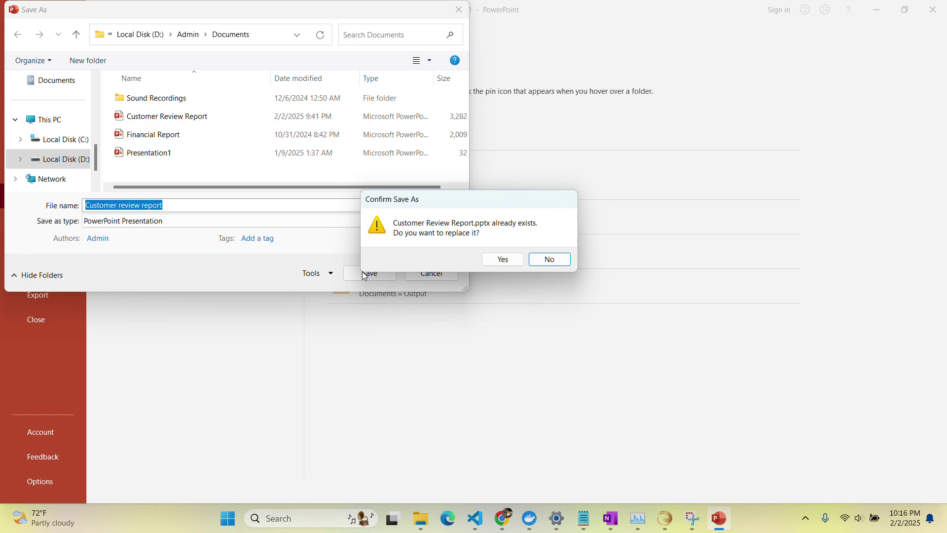
click(502, 259)
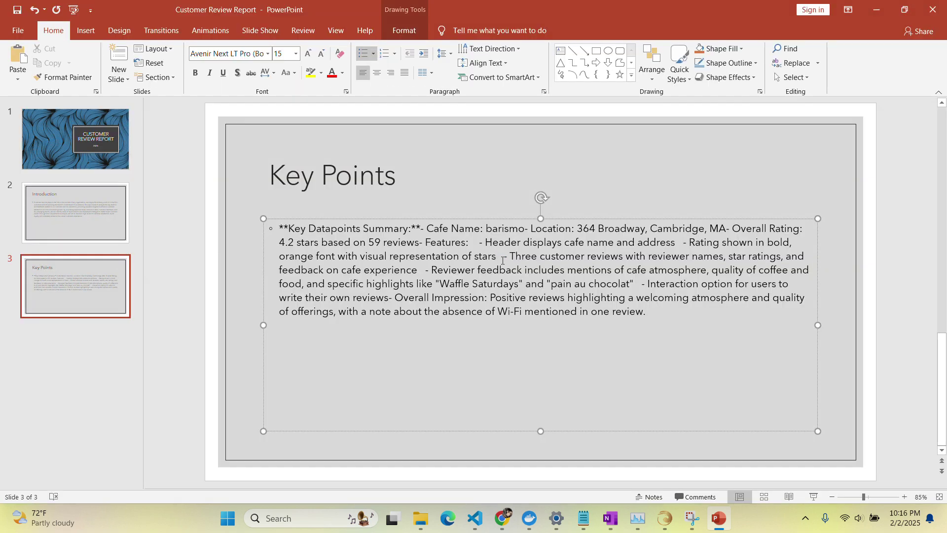
click(933, 9)
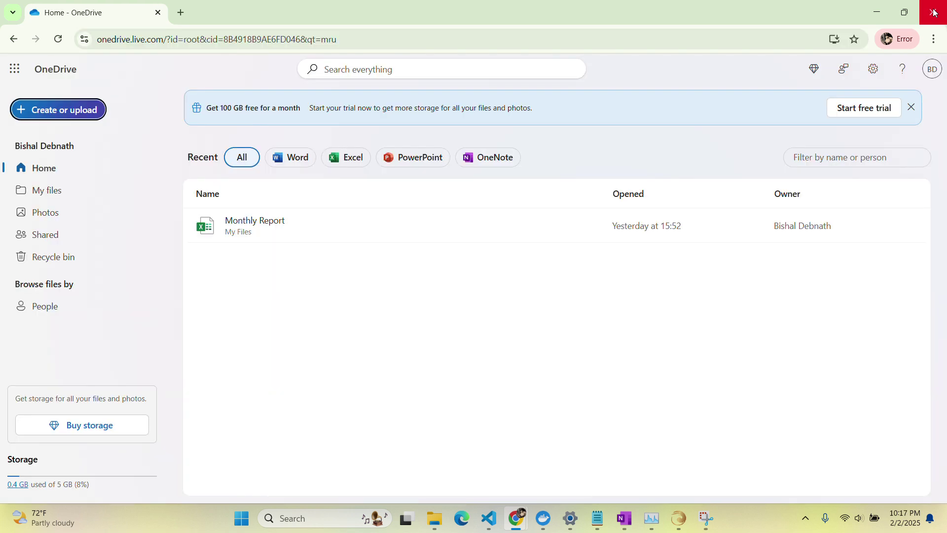
Upload Customer Review Report.pptx from Documents to OneDrive's My files, replacing the existing copy.
click(41, 111)
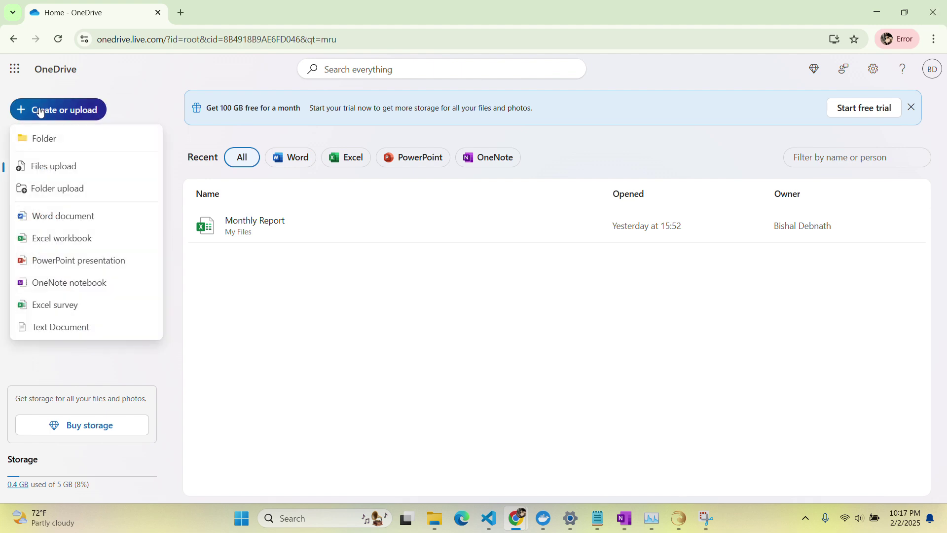
click(22, 167)
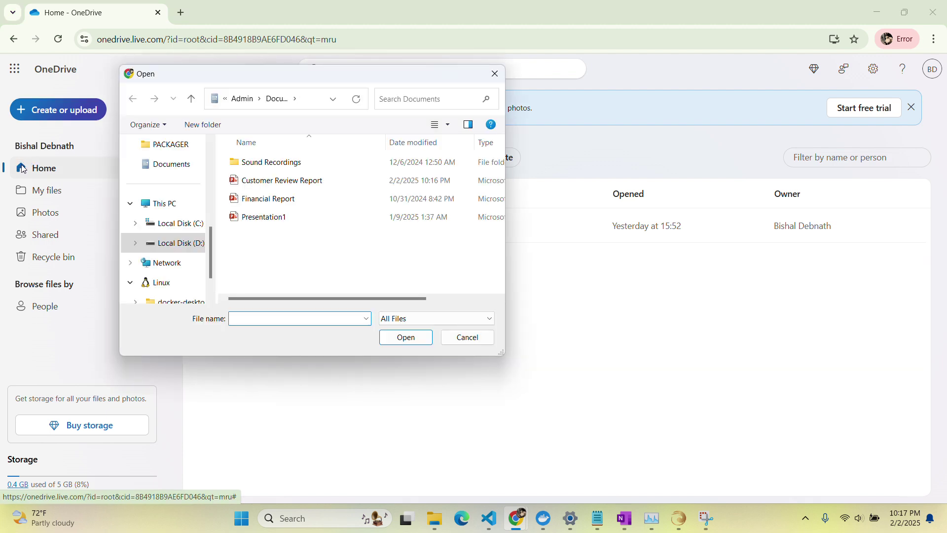
click(236, 218)
key(Up)
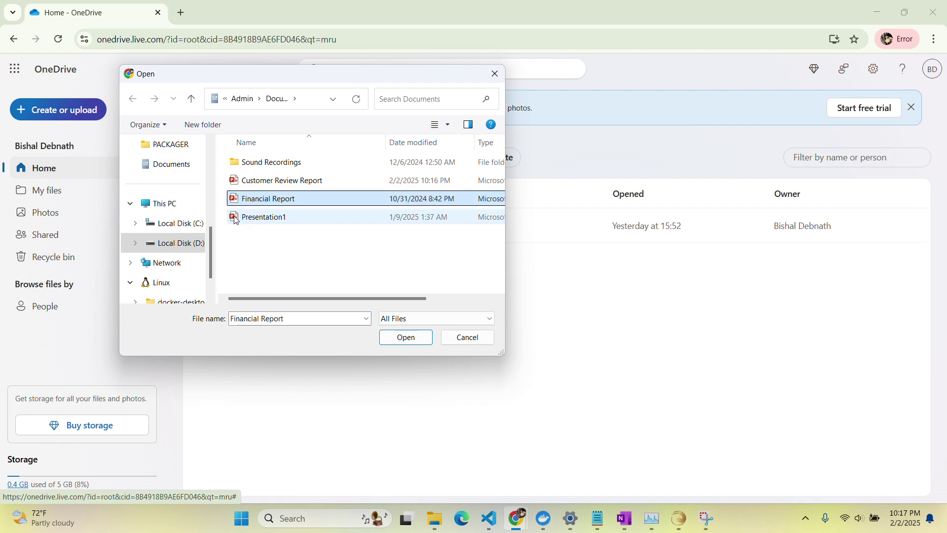
key(Up)
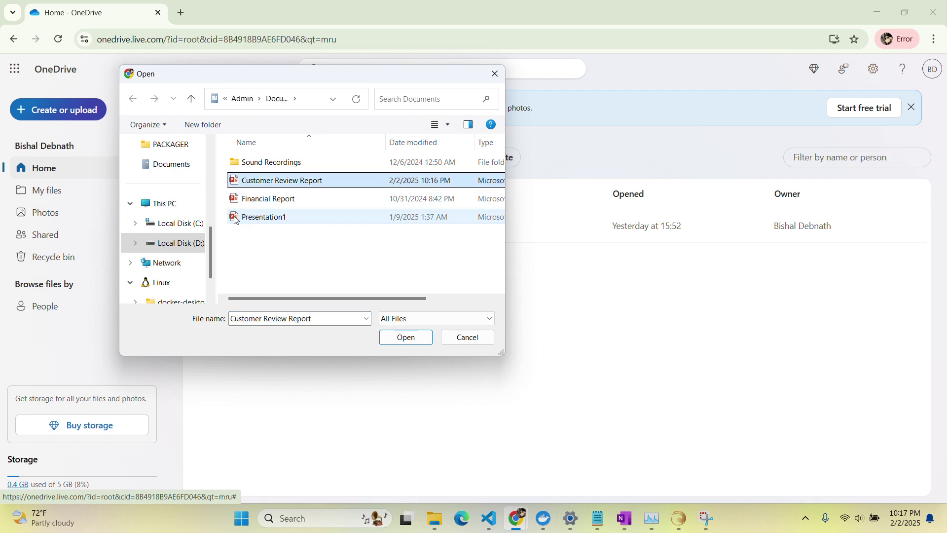
click(407, 338)
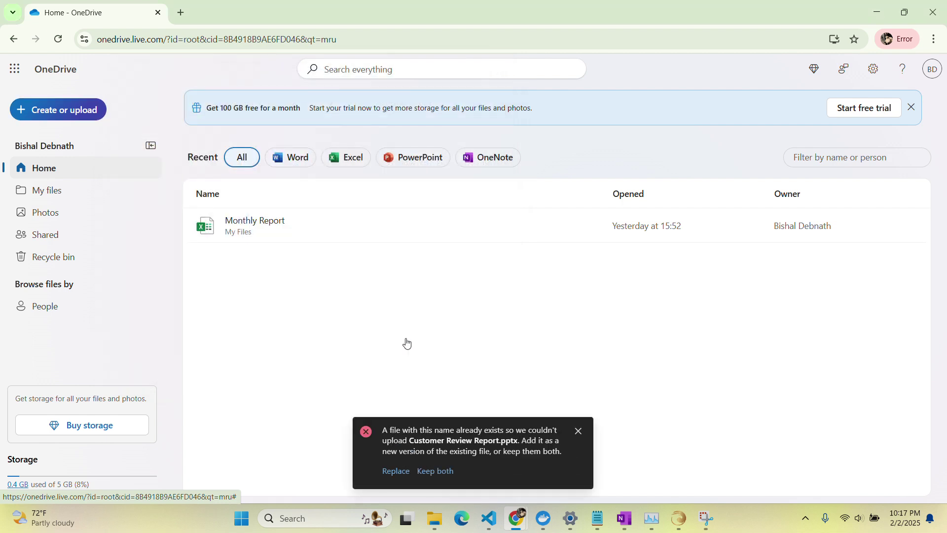
click(396, 472)
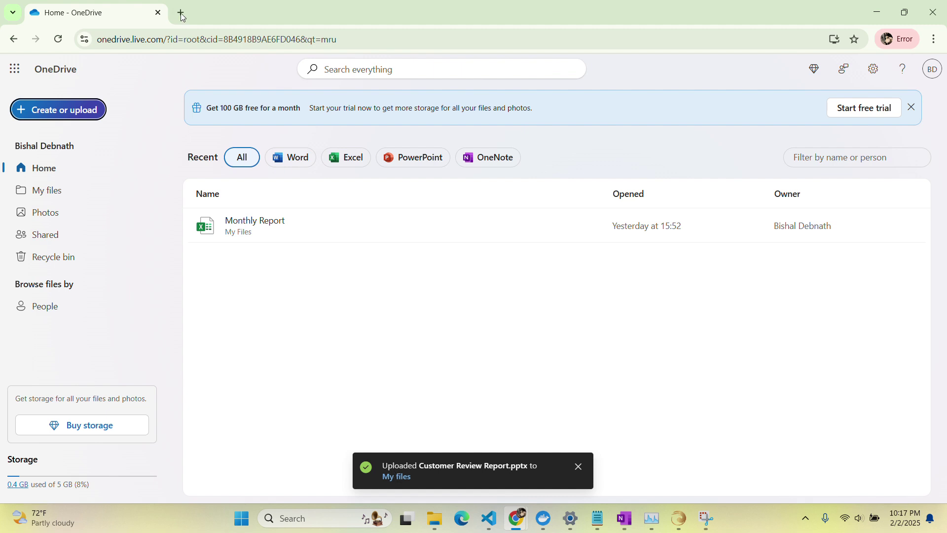
Open gmail.com in a new Chrome tab.
click(180, 13)
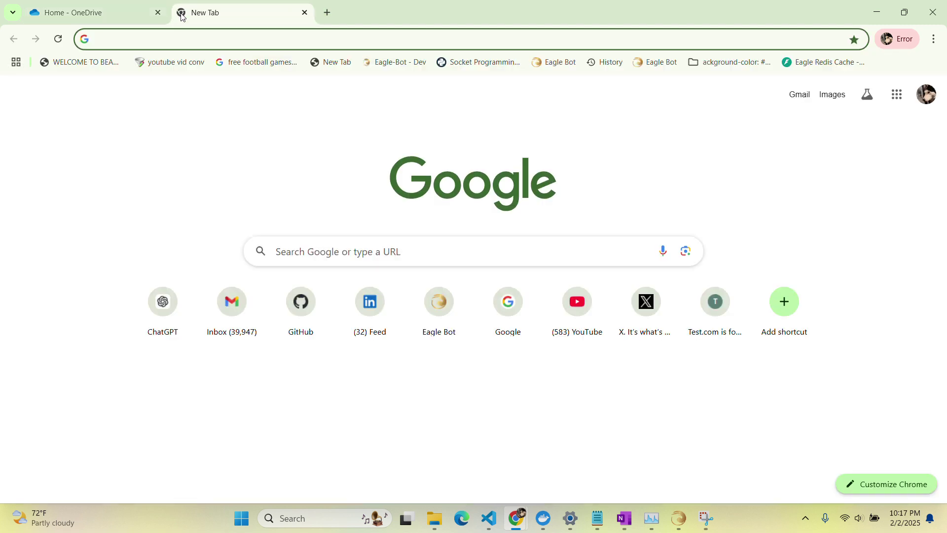
text(gmail.com)
key(Return)
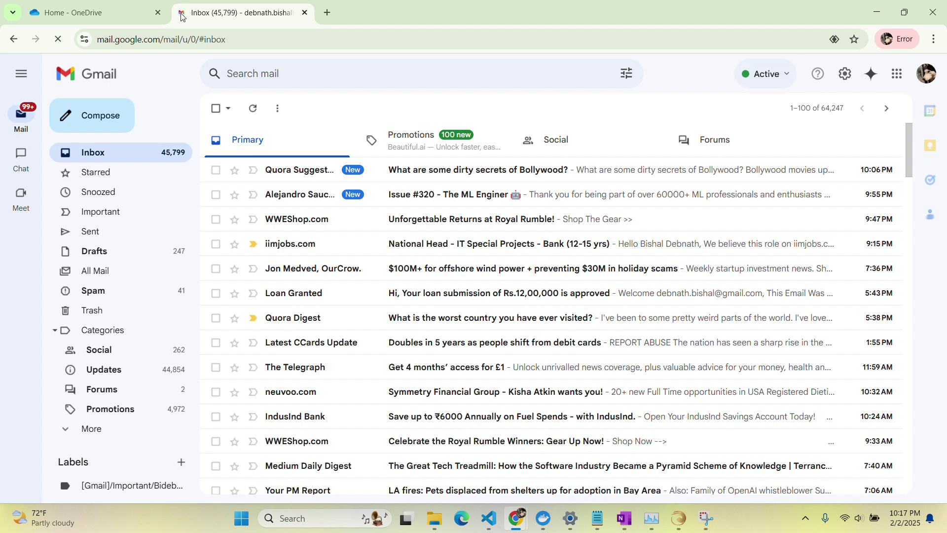
Start a new email to the recipient with subject 'Review of Customer Service Report'.
click(93, 117)
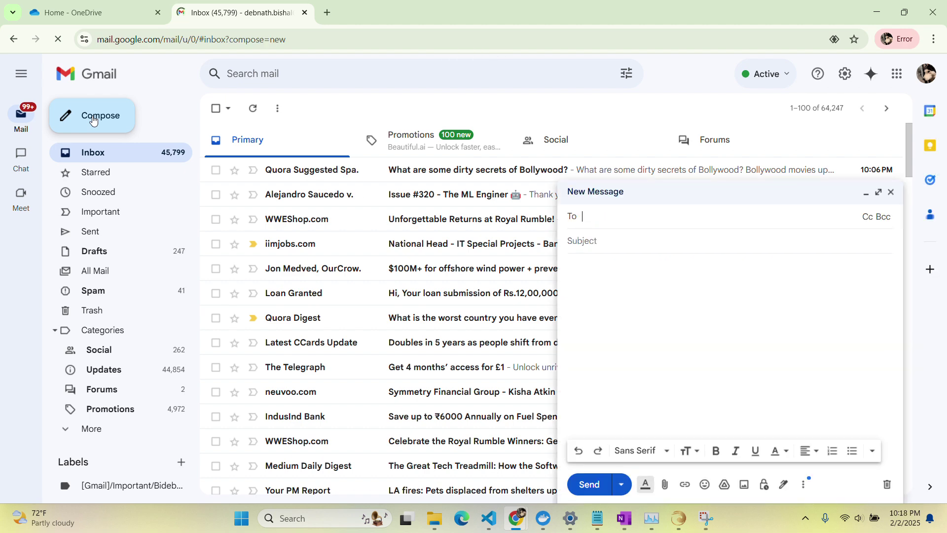
key(Return)
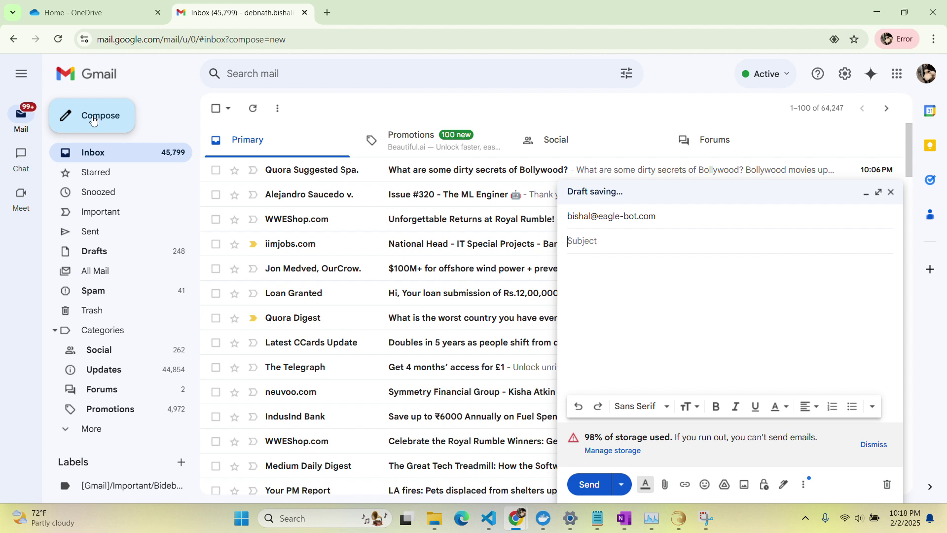
text(Subject)
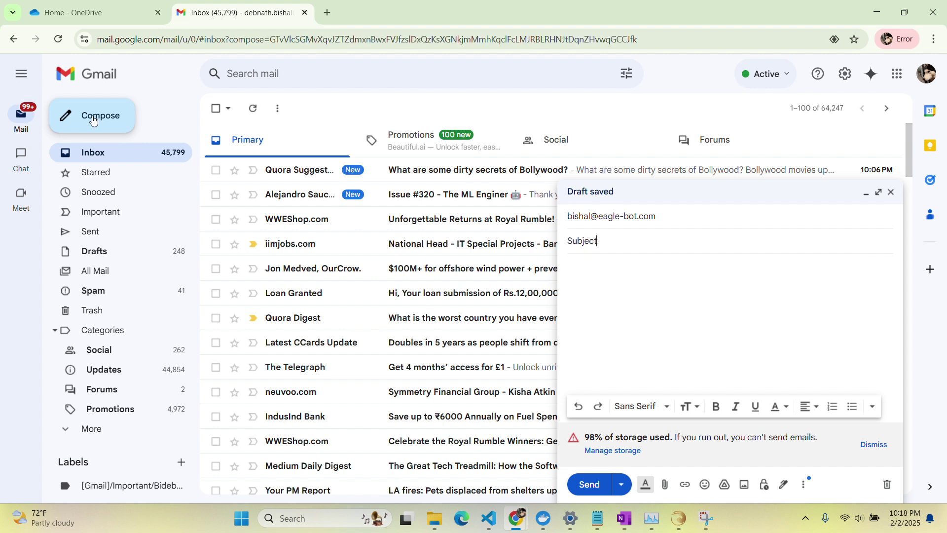
text(: Review of Customer Service Report)
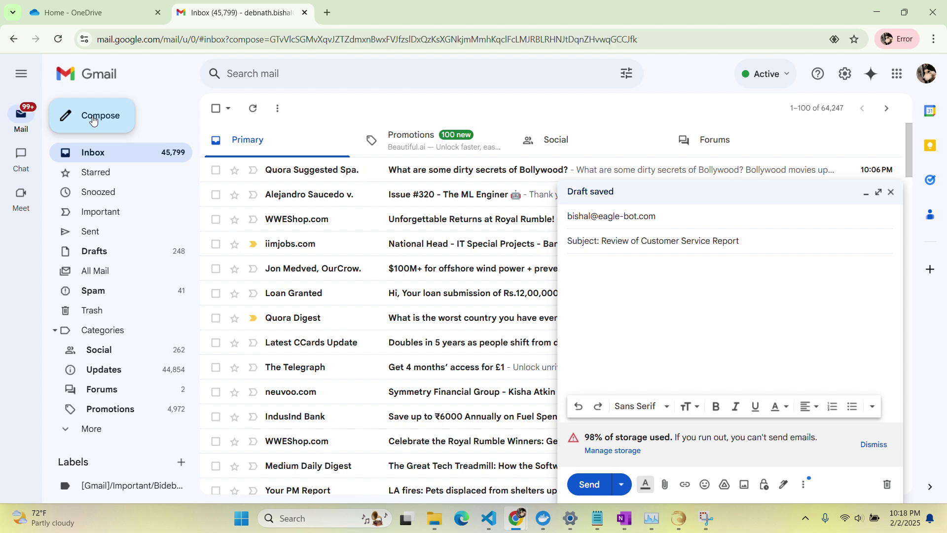
key(Tab)
Write the greeting, the request to review the customer report, a thank-you line and 'Best regards,'.
text(Hi Bishal,)
key(Return)
key(Return)
text(I hope this email finds you well. Could you please take)
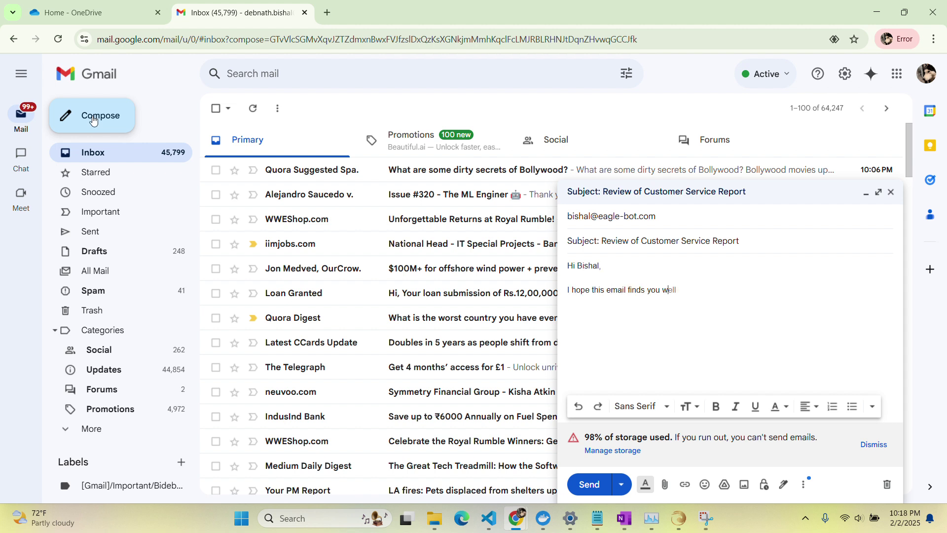
text( some tim)
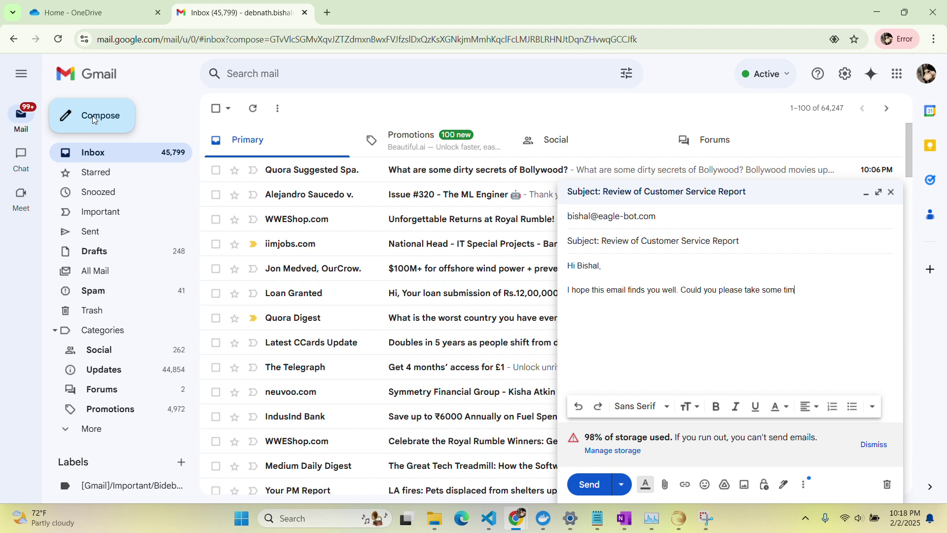
text(e to review the customer service rep)
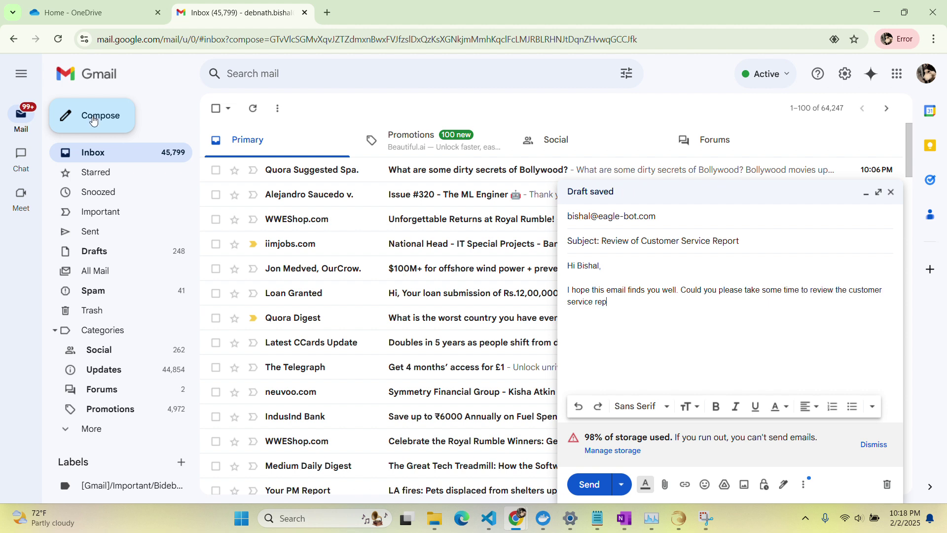
text(ort that has been uploaded to the t)
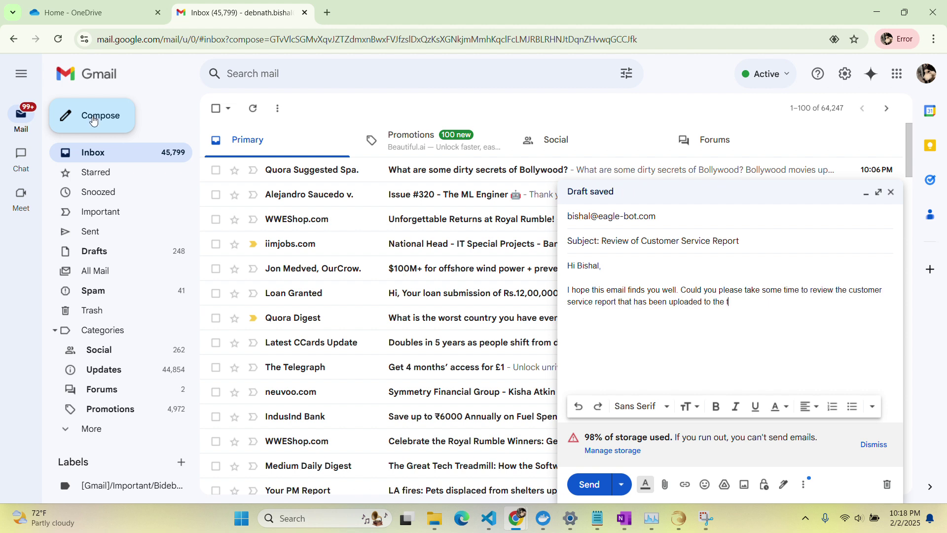
text(eam's OneDrive? Your insights and fe)
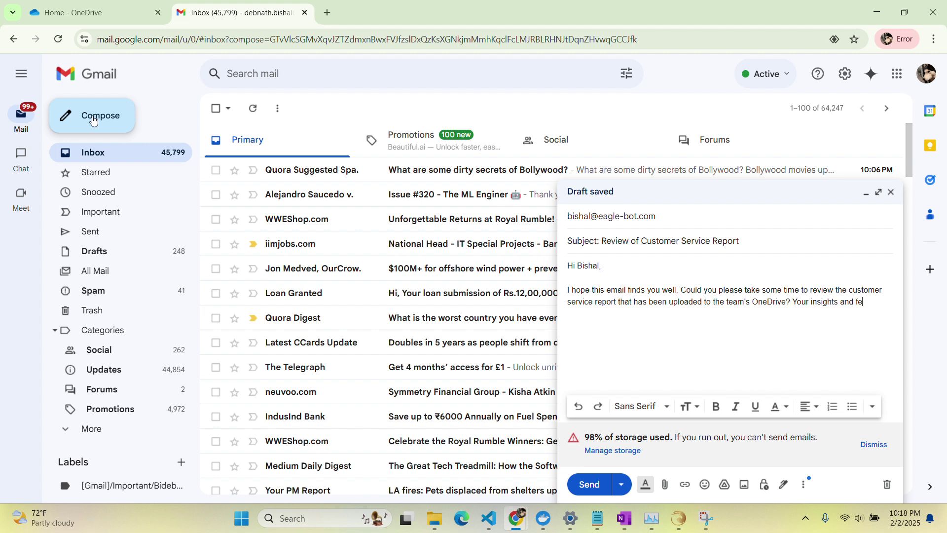
text(edback on this document would be greatly appreciated.)
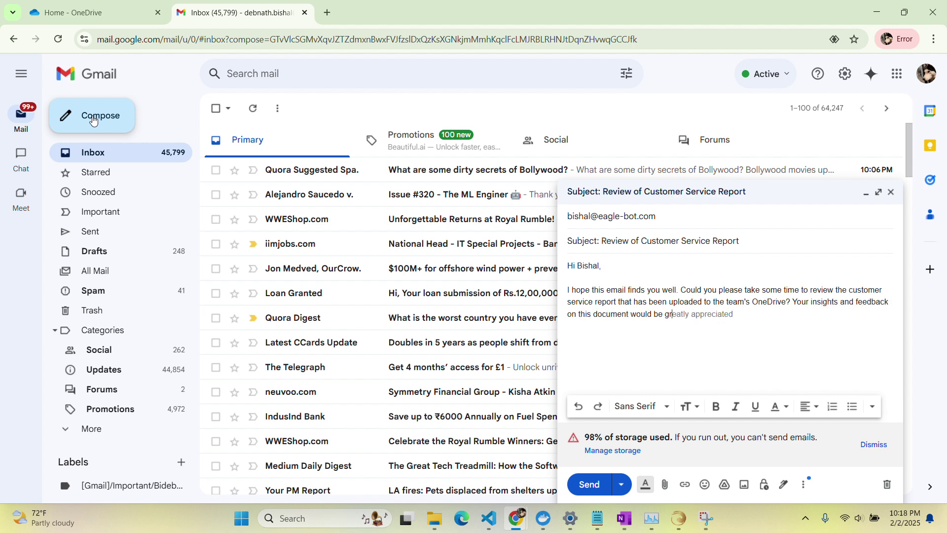
key(Return)
key(Return)
text(Thank you for yo)
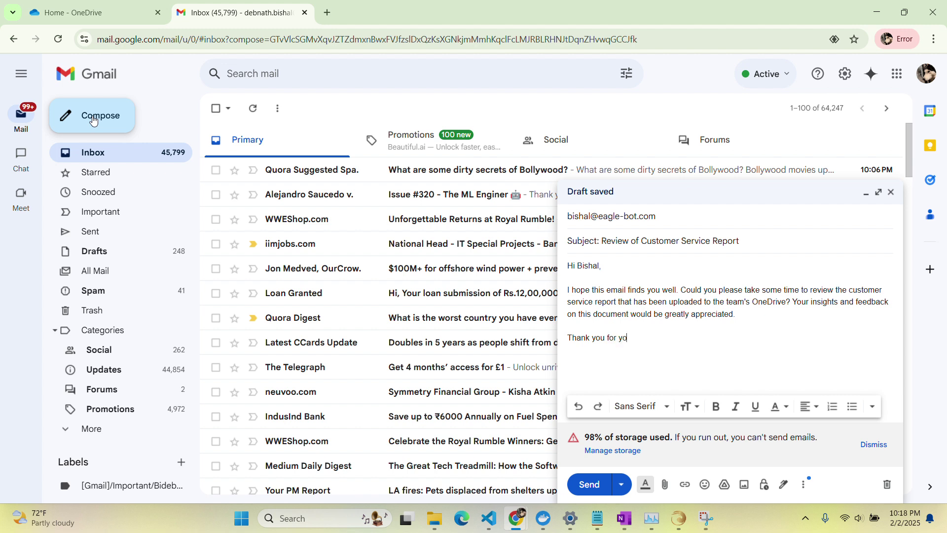
text(ur attention to this matter.)
key(Return)
key(Return)
text(Best regards,)
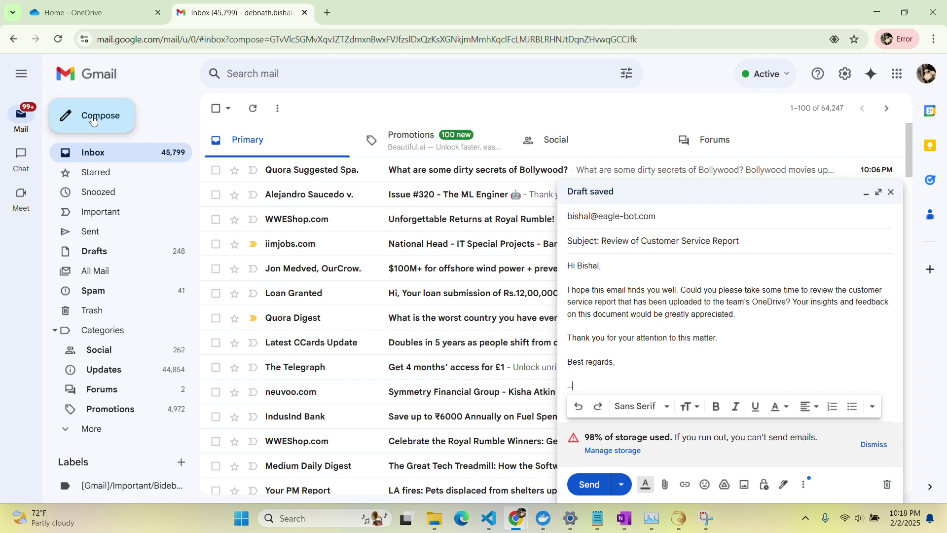
Add the sender's name, e-mail and phone signature, send the email, and close the Gmail tab.
key(Return)
text(Mark)
key(Return)
text(Email: mark@example.com)
key(Return)
text(Phone: )
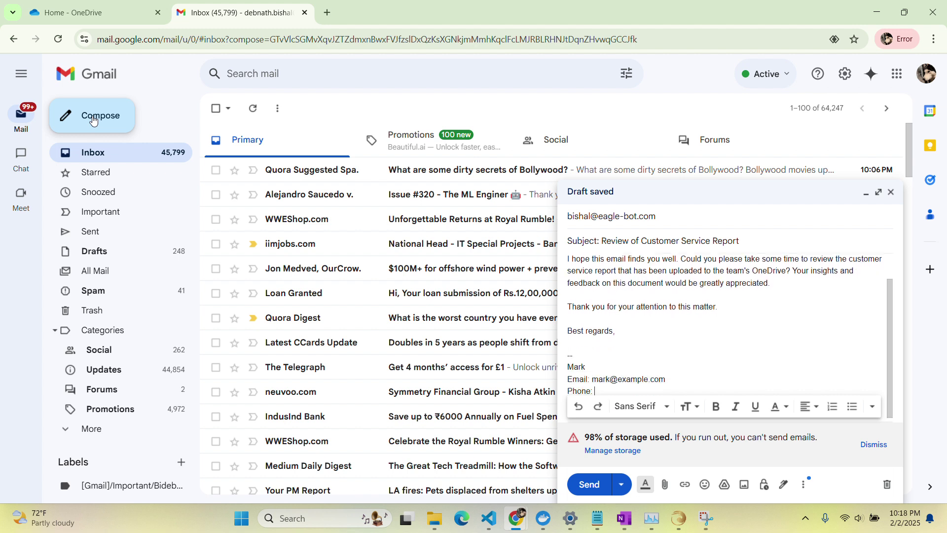
text((123) 456-7890)
click(591, 486)
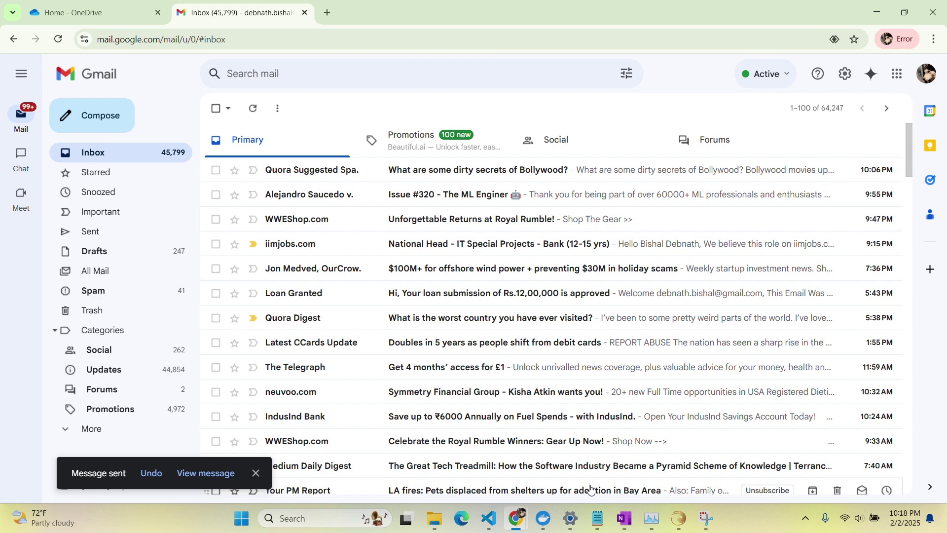
click(304, 13)
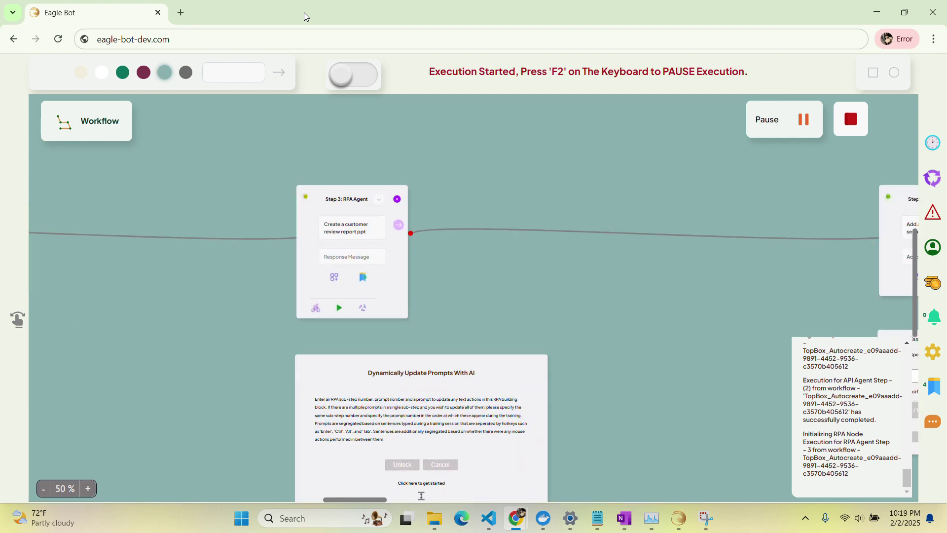
Launch PowerPoint from the Start menu.
click(241, 519)
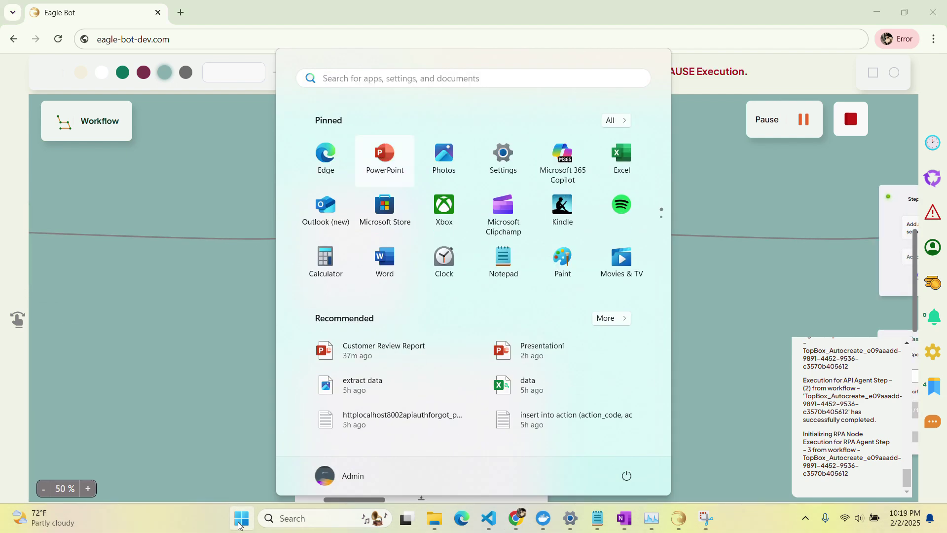
click(380, 154)
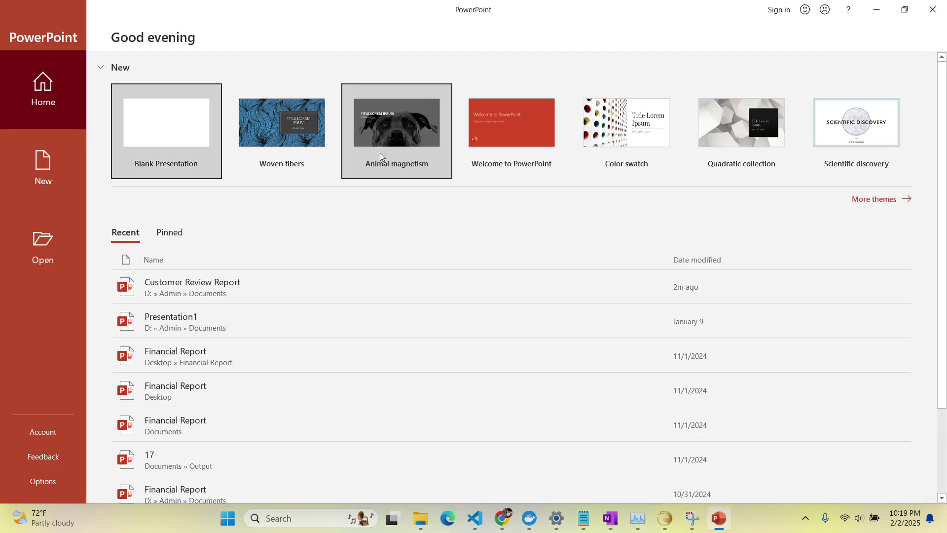
Create a Woven fibers presentation titled 'CUSTOMER REVIEW REPORT' with subtitle '2024'.
click(285, 115)
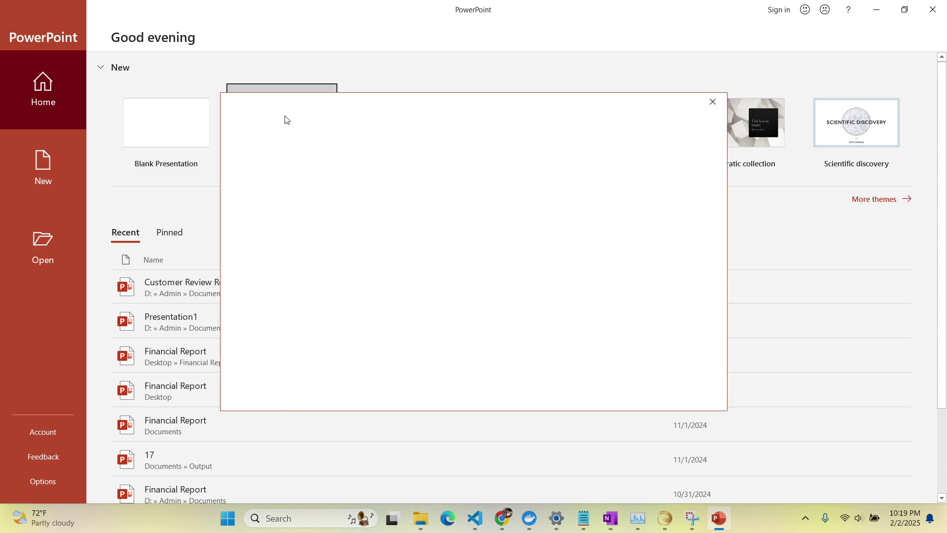
click(549, 277)
text(CUSTOMER REVIEW REPORT)
key(ctrl+Return)
text(2024)
click(76, 224)
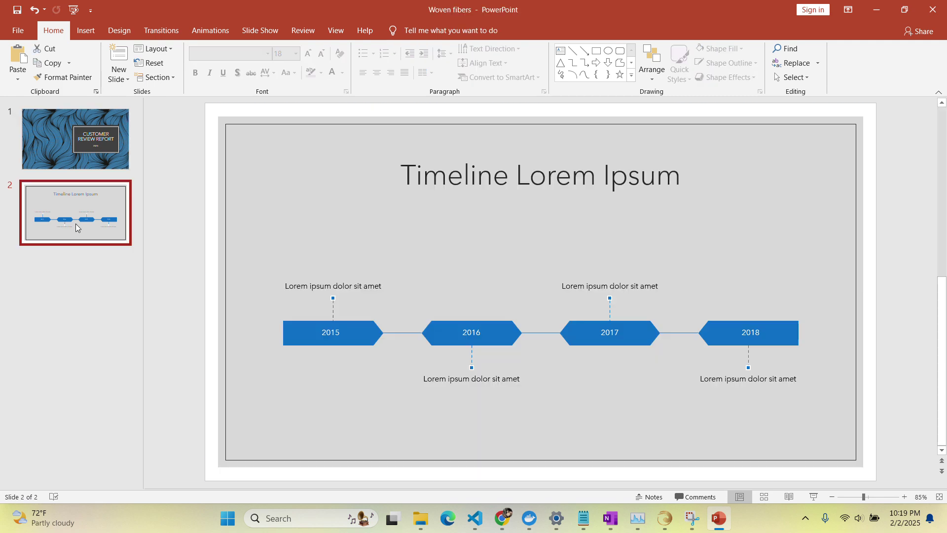
Replace slide 2's timeline with an 'Introduction' slide on customer service, then add a 'Key Points' slide.
key(ctrl+a)
key(Delete)
click(328, 228)
text(Customer service is an essential aspect of any business, playing a pivotal role in shaping customer satisfaction and loyalty. In order to assess the effectiveness of our customer service efforts, this report provides a)
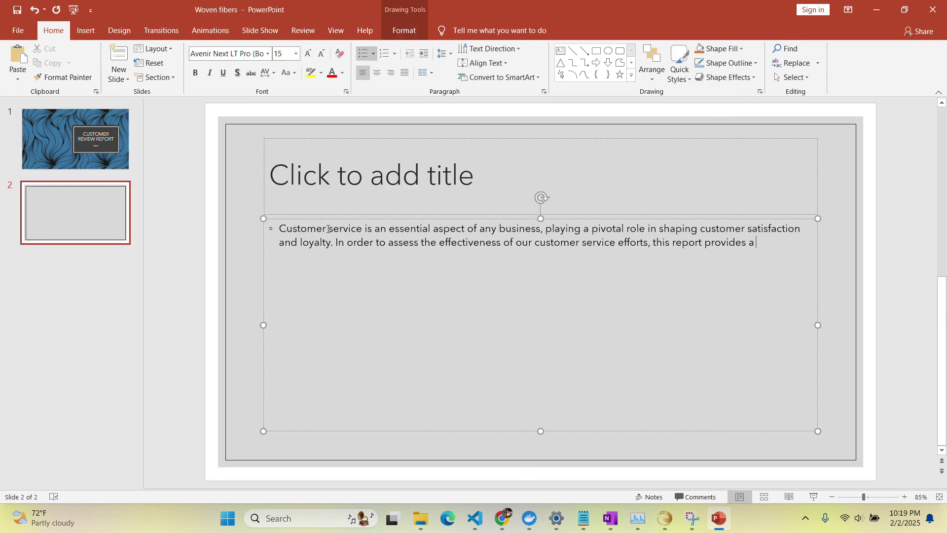
text( comprehensive analysis of key customer service metrics and trends. By delving into important data points such as response times, resolution rates, customer feedback, and overall satisfaction levels, we aim to evaluate the quality of service provided to our valued customers. Through this report, we strive to identify areas of strength and opportu)
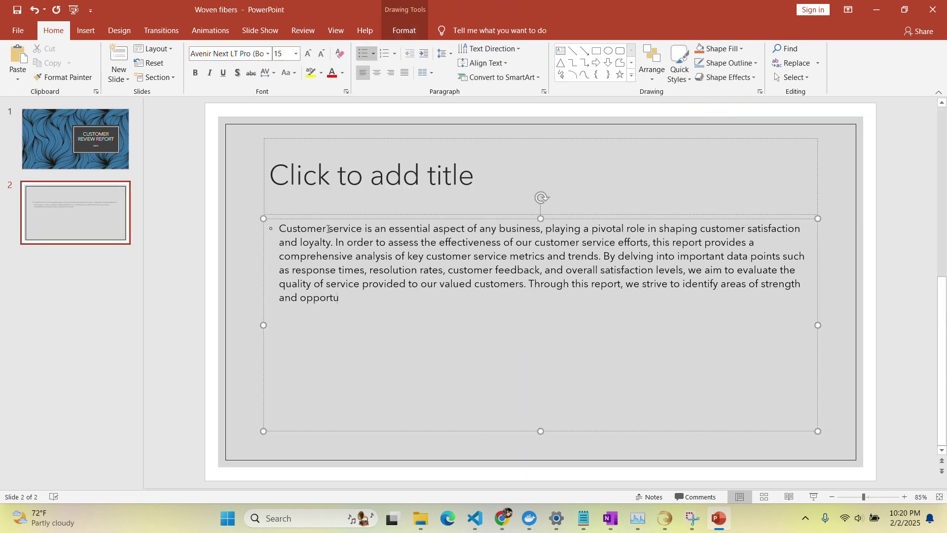
text(nities for improvement, enabling us to enhance the customer experience and drive long-term success for our business. The insights gathered from this analysis will help us to make informed decisions and strategies on ways to deliver exceptional service that meets and exceeds customer expectations.)
click(541, 177)
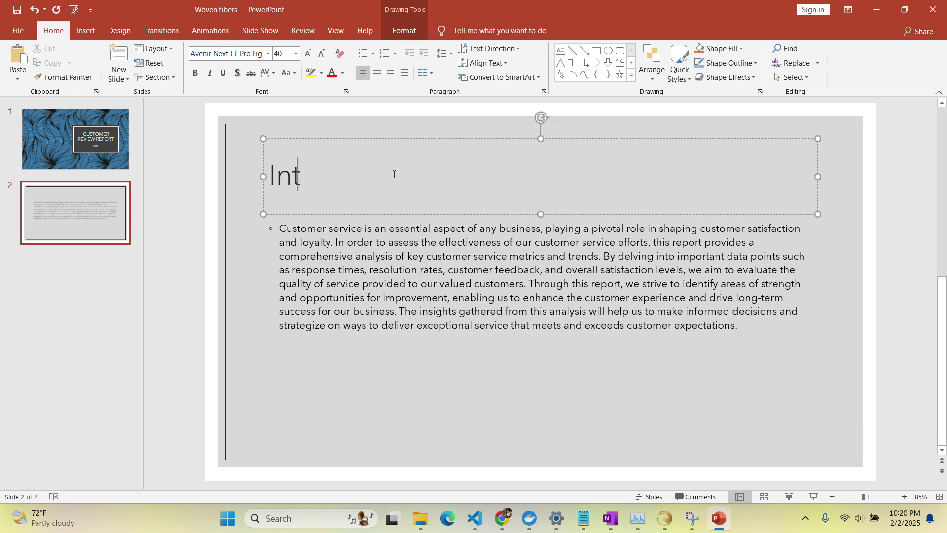
text(Introduction)
key(ctrl+m)
text(Key Points)
key(ctrl+Return)
Save the presentation as 'Customer review report', confirming the replacement.
click(17, 9)
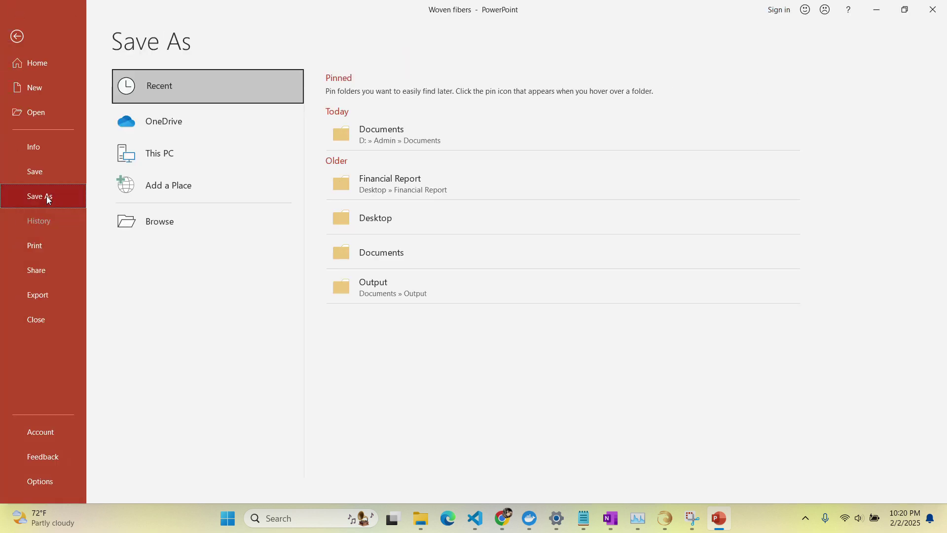
click(46, 197)
text(Customer review report)
key(Return)
click(503, 260)
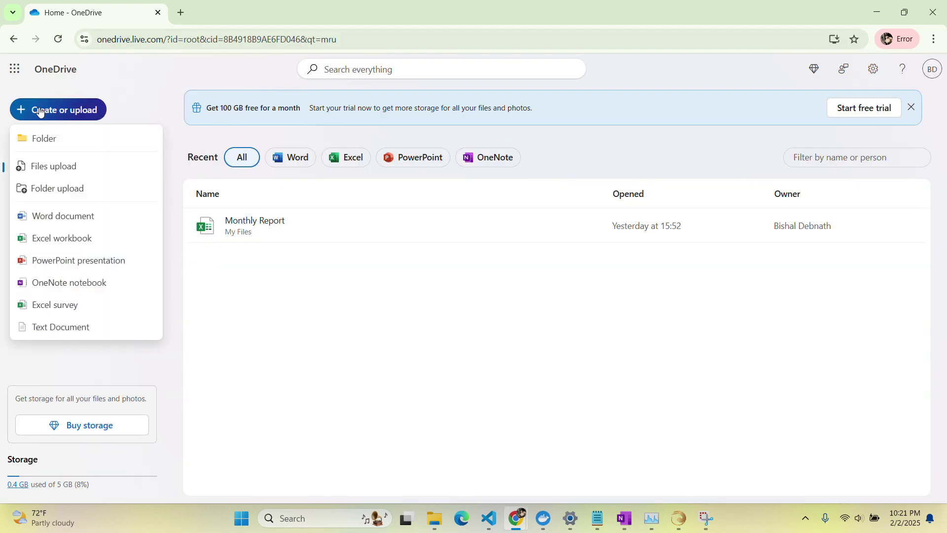
Upload the report file to OneDrive via Files upload.
click(50, 163)
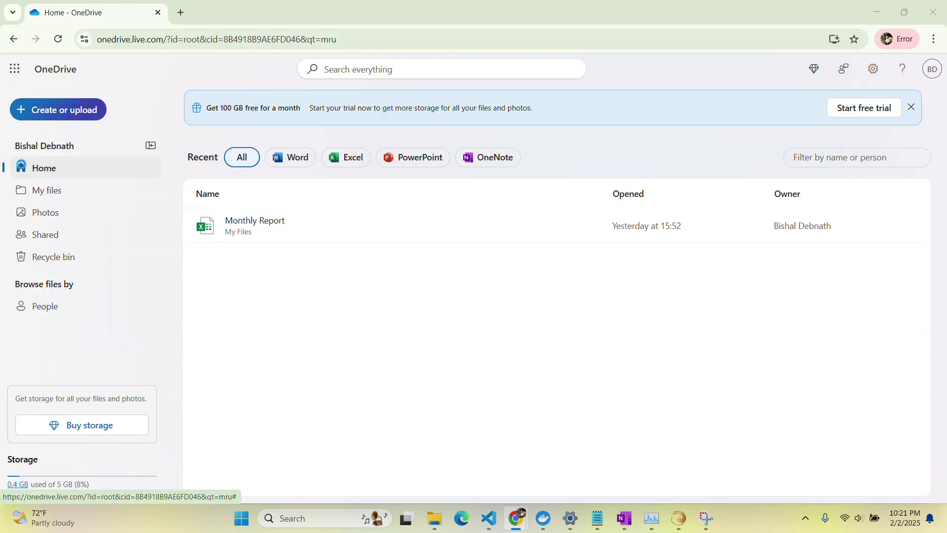
click(276, 179)
click(403, 336)
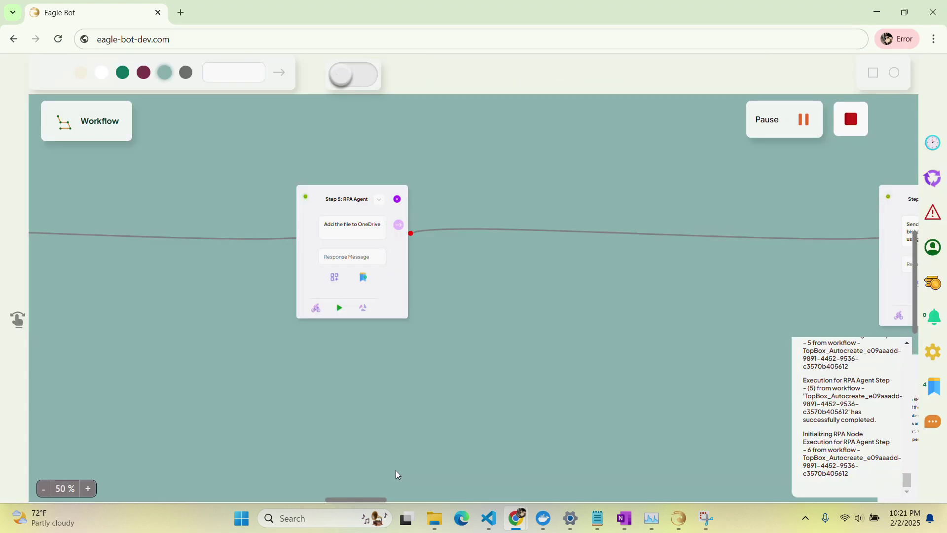
Open Gmail in a new tab and compose an email to the recipient with subject 'Customer Service Report Review'.
click(181, 13)
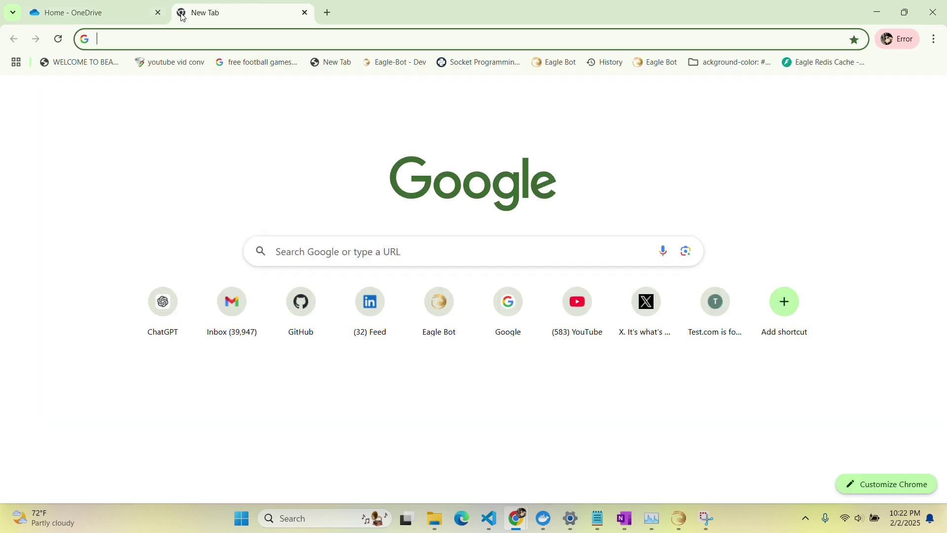
text(mail)
key(Return)
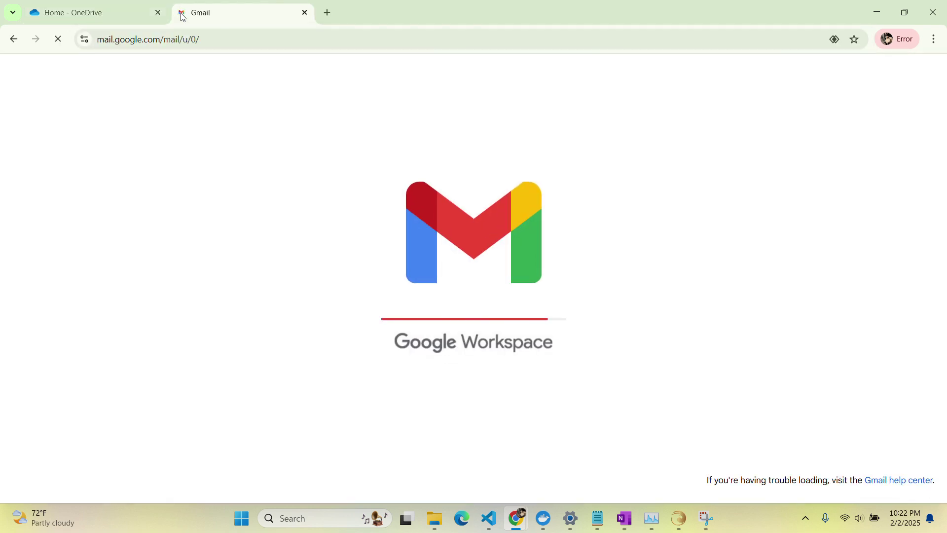
click(92, 116)
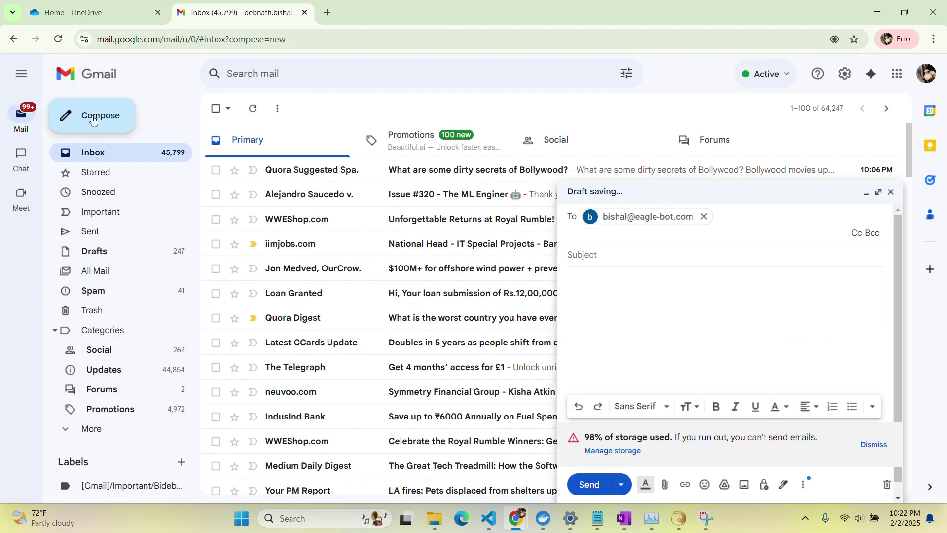
key(Tab)
text(Subject: Customer Service Report Review)
key(Tab)
Write the body asking for insights and feedback on the customer service report, with a thank-you line.
text(Hi Bishal,)
key(Return)
key(Return)
text(I hope this email finds you well. I wanted to bring to your attention that the customer service report has been uploaded to our team's OneDrive folder. It would be greatly appreciated if you could take some time to review the report at your earliest convenience.)
key(Return)
key(Return)
text(Your insights and feedback on the report would be valuable for our team's analysis and improvement efforts. Please let me know if you have any questions or need further information regarding the report.)
key(Return)
key(Return)
text(Thank you for your attention to this matter.)
Add the 'Best regards' sign-off with the sender's name, send the email, and close the browser.
key(Return)
key(Return)
text(Best regards,)
key(Return)
key(Return)
text(Best regards,  Mark)
key(ctrl+Return)
click(304, 12)
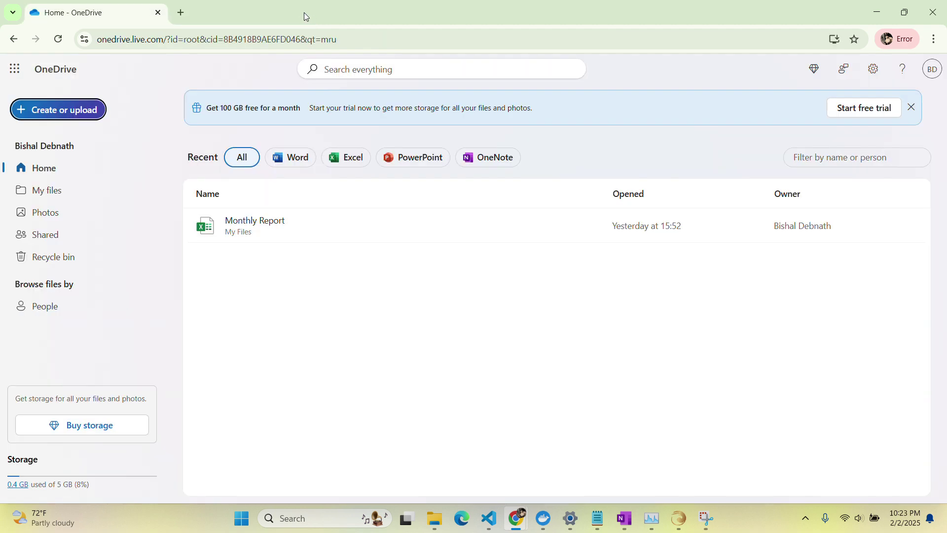
key(ctrl+w)
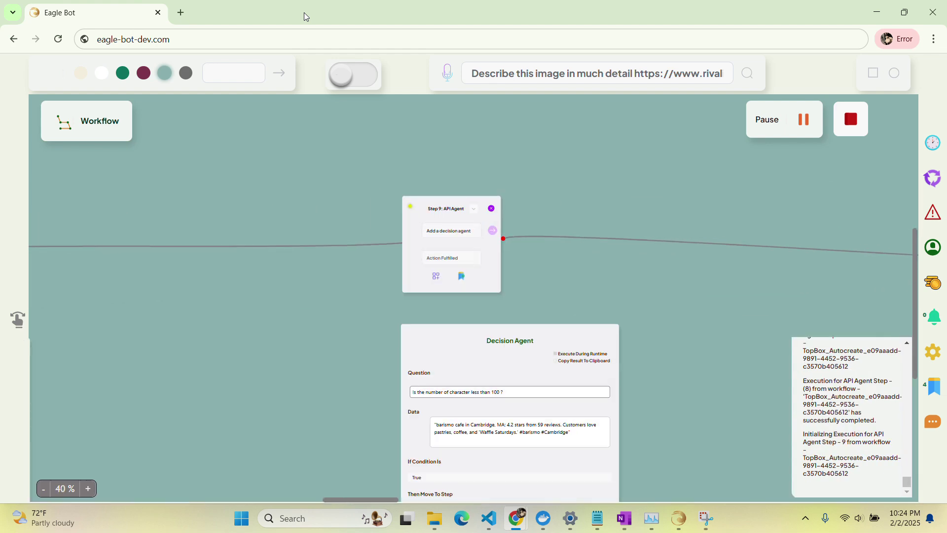
Open a new browser tab once the workflow reaches the tweet-posting step.
click(181, 13)
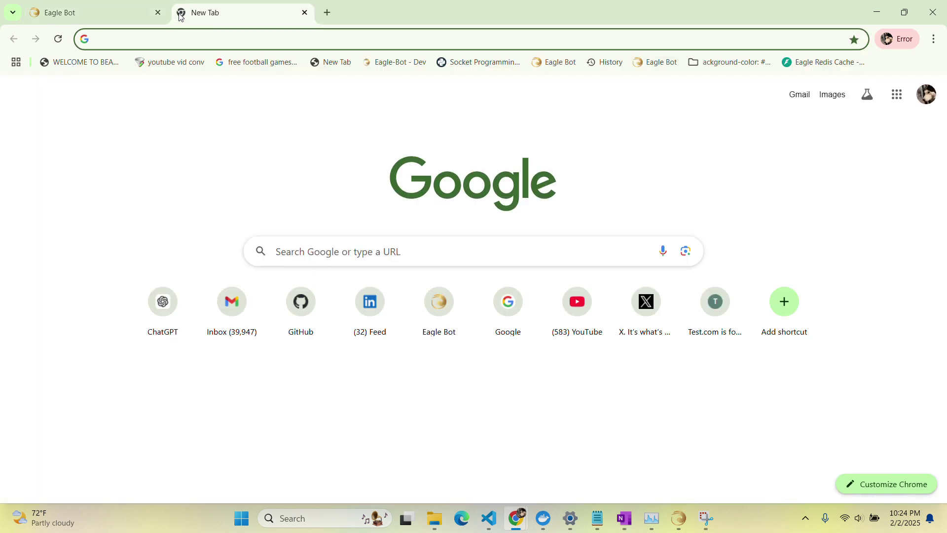
Post the pasted barismo in Cambridge review on x.com, then close the X tab.
text(x.com)
key(Return)
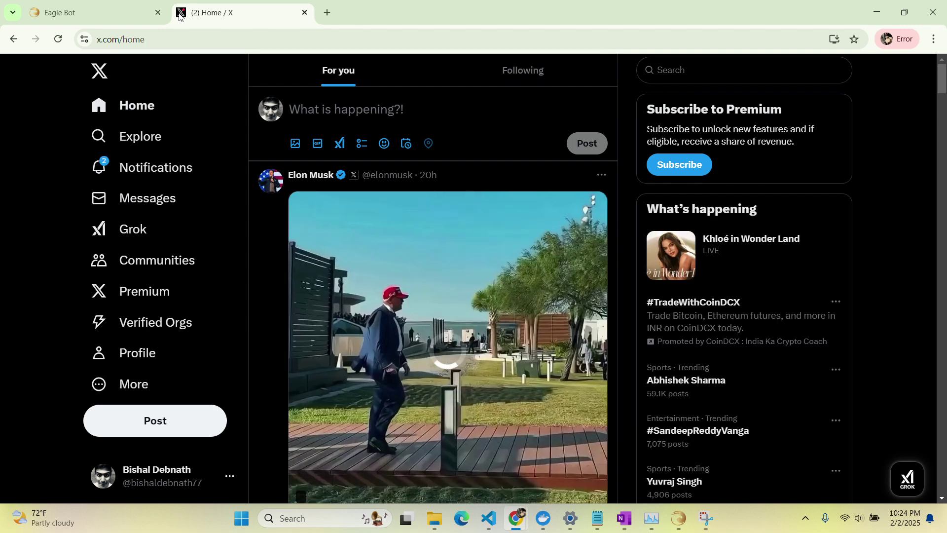
click(329, 110)
text("barismo in Cambridge: Rated 4.2 stars with rave reviews for coffee, pastries, and ambiance. No Wi-Fi available. Write a review!")
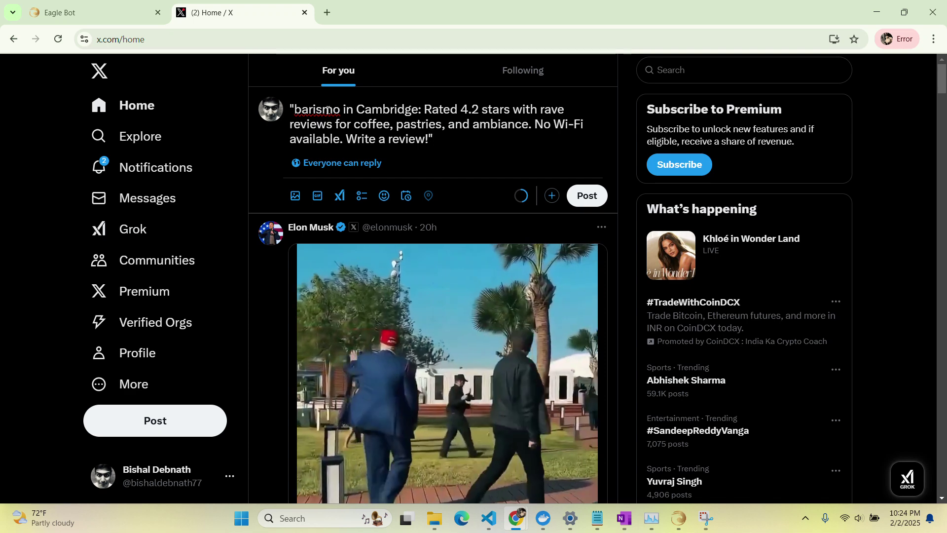
click(587, 195)
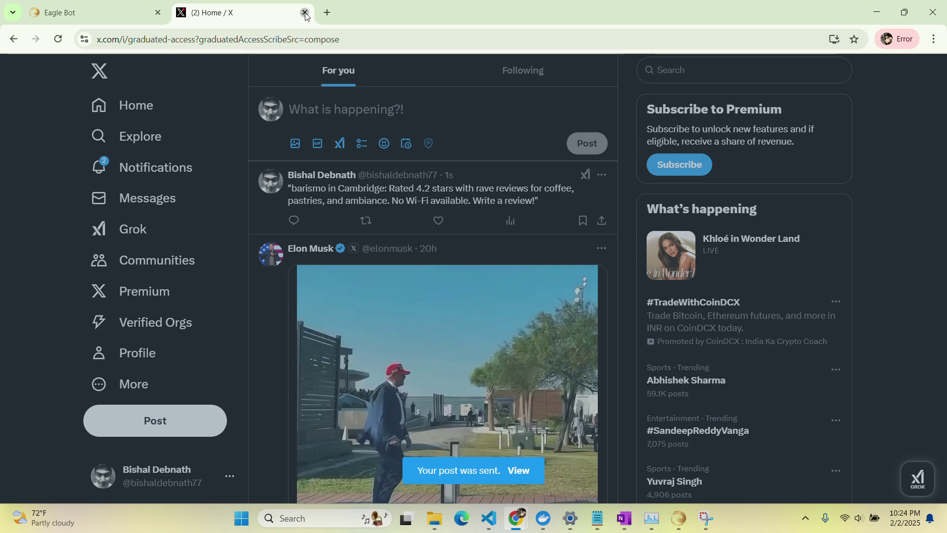
click(305, 13)
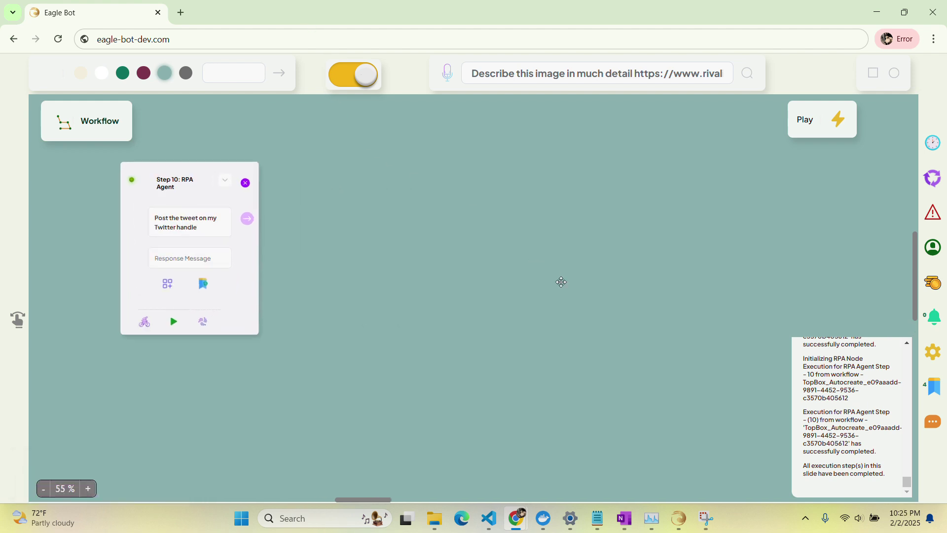
scroll(876, 415, up, 5)
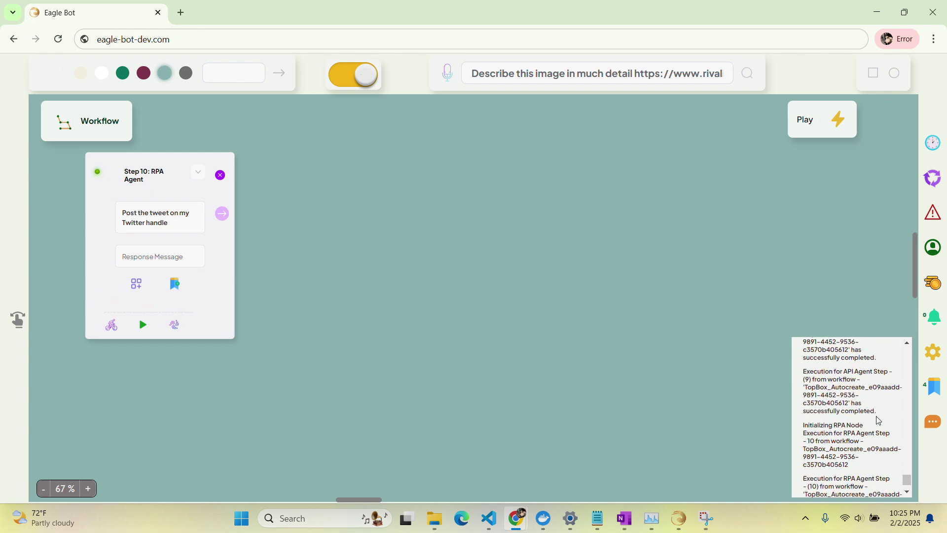
scroll(879, 417, up, 3)
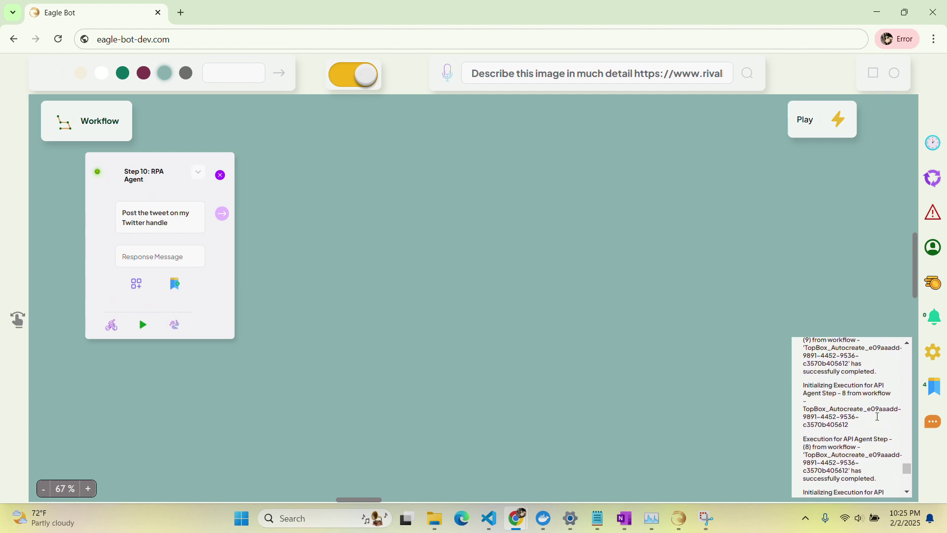
scroll(879, 420, up, 4)
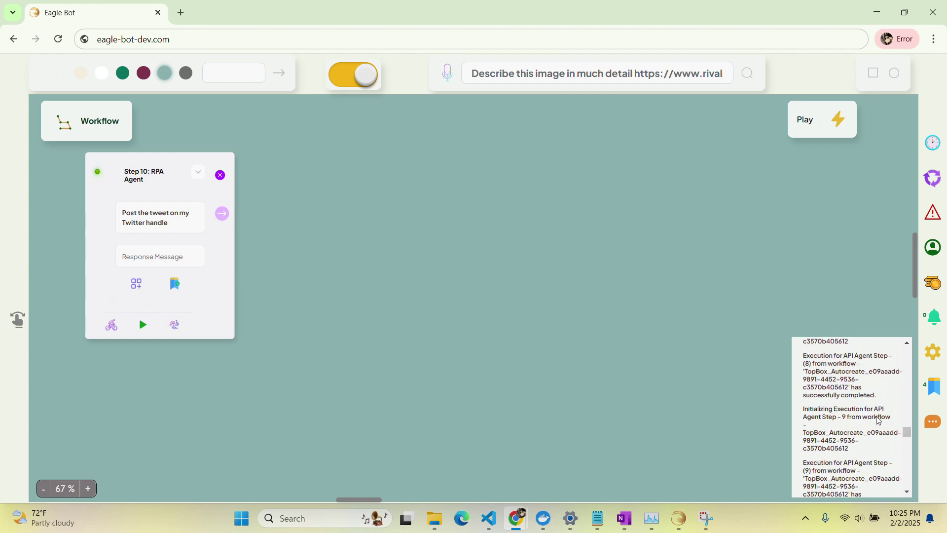
scroll(879, 421, up, 5)
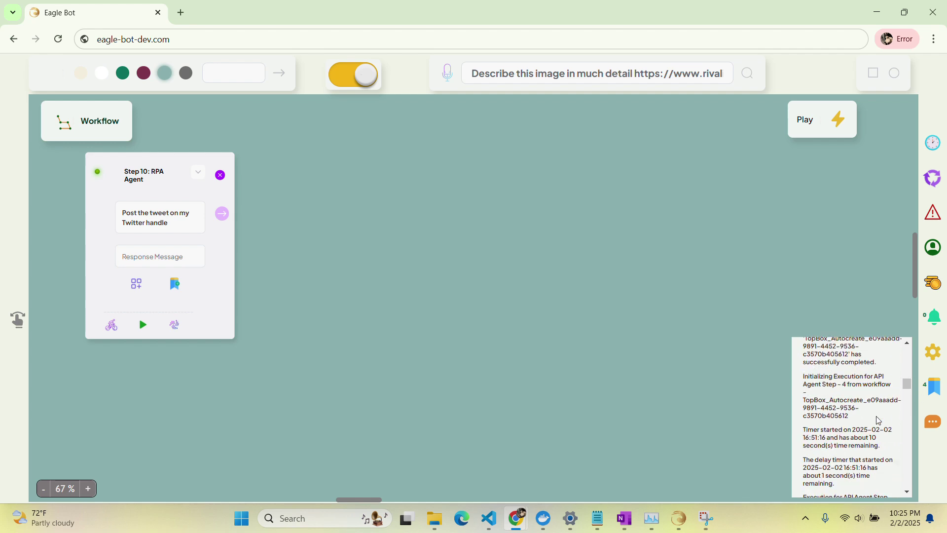
scroll(557, 344, down, 5)
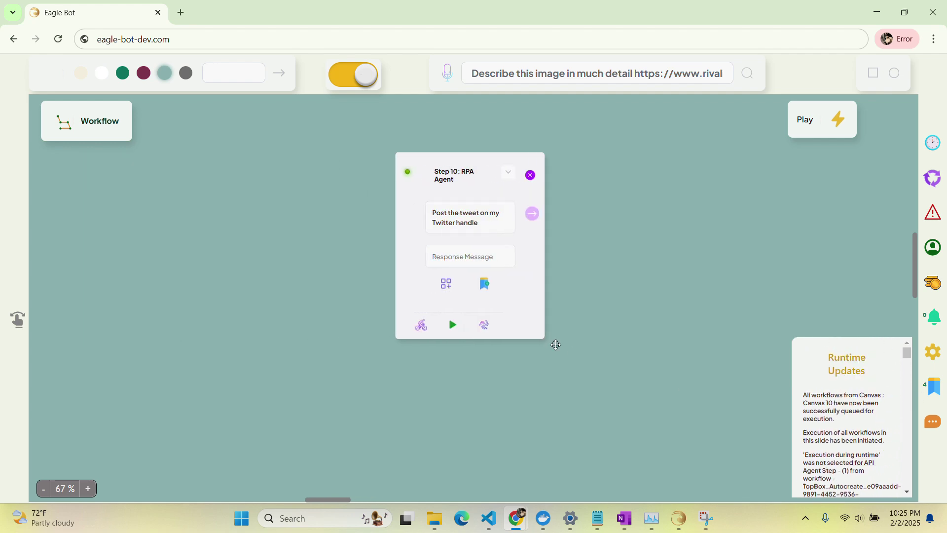
scroll(557, 345, left, 10)
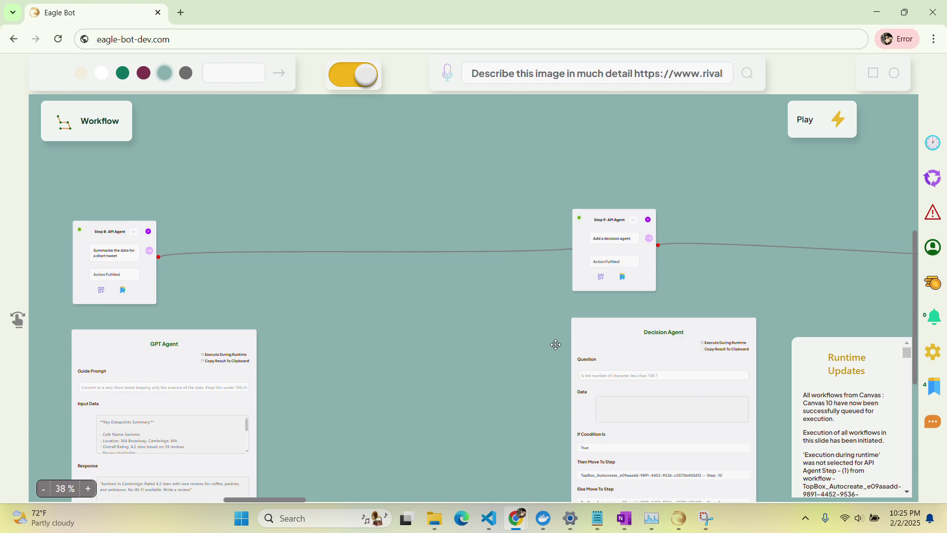
scroll(556, 345, left, 15)
scroll(557, 345, down, 3)
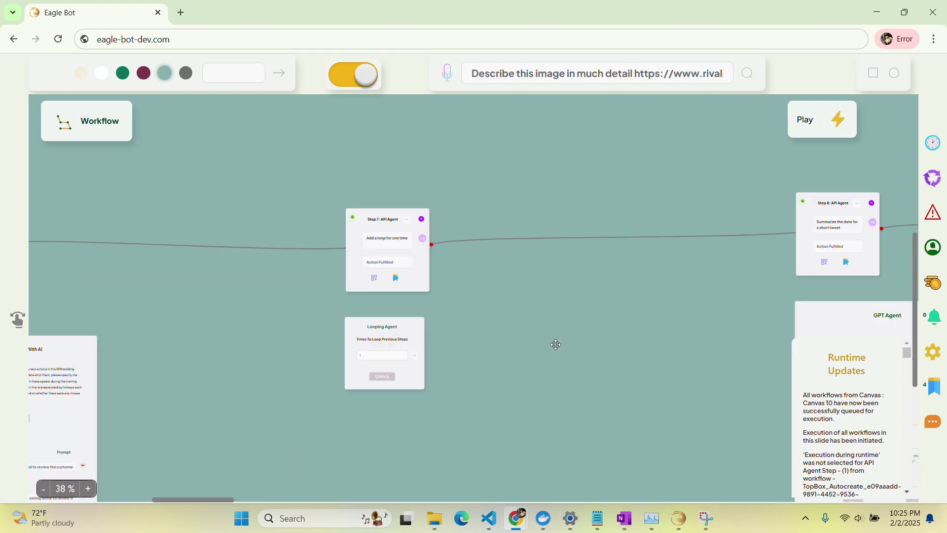
scroll(556, 344, left, 2)
scroll(556, 345, down, 3)
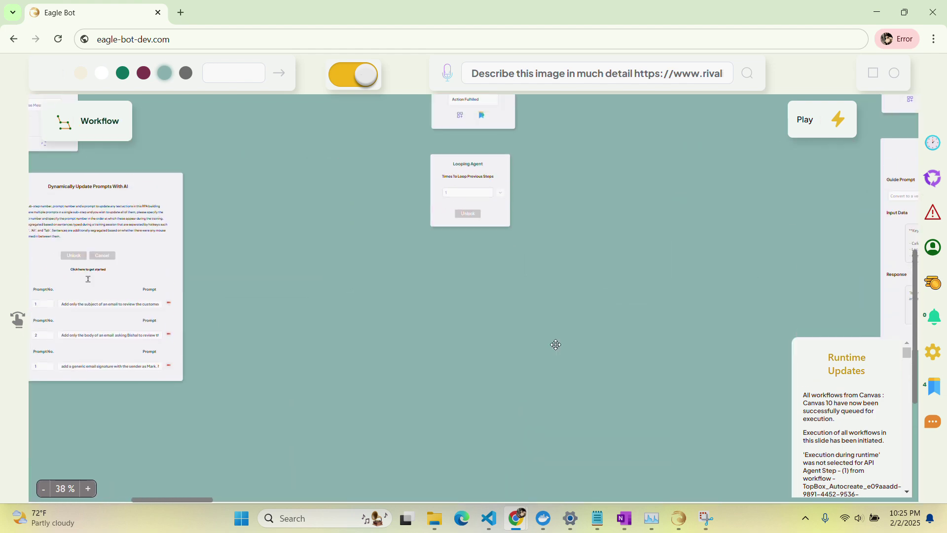
scroll(557, 344, up, 3)
scroll(557, 345, up, 1)
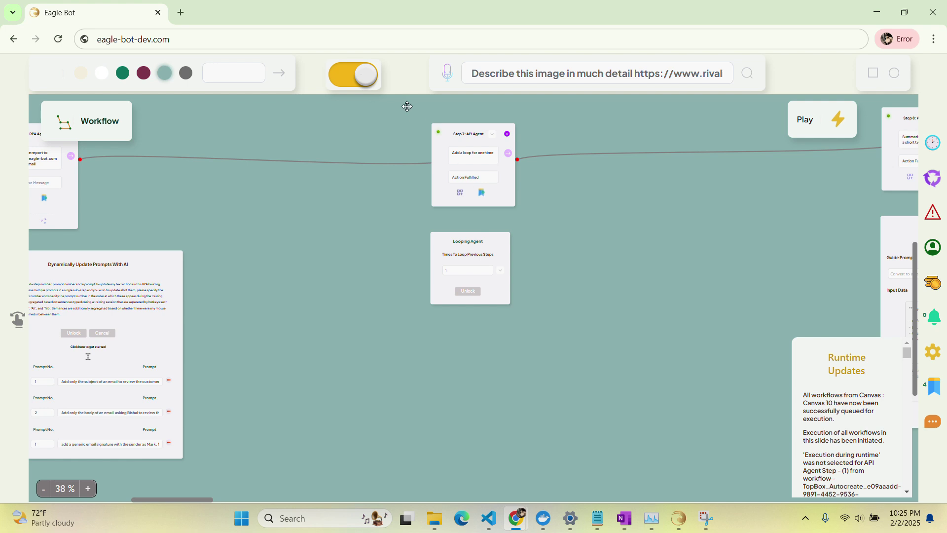
Stop run mode and rename the auto-created TopBox saved workflow to 'Twitter Workflow'.
click(364, 76)
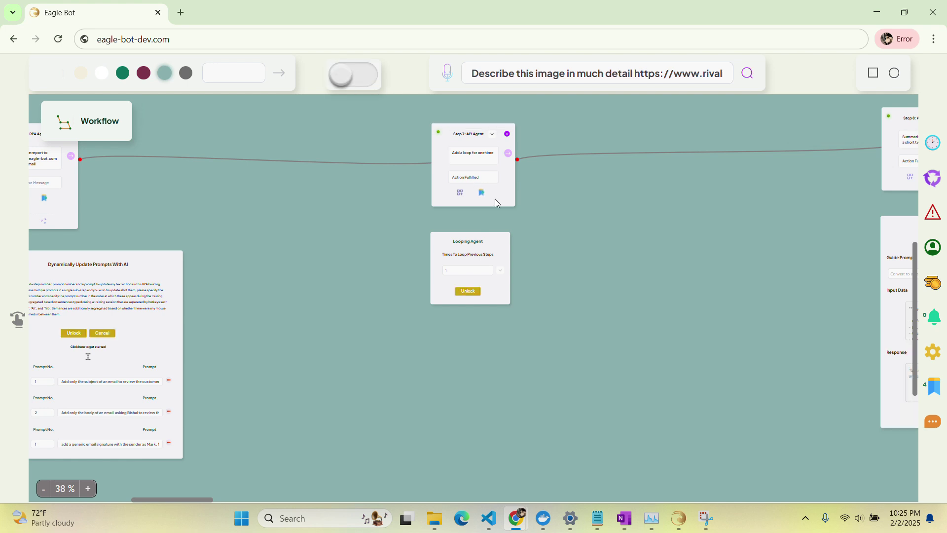
scroll(496, 200, up, 4)
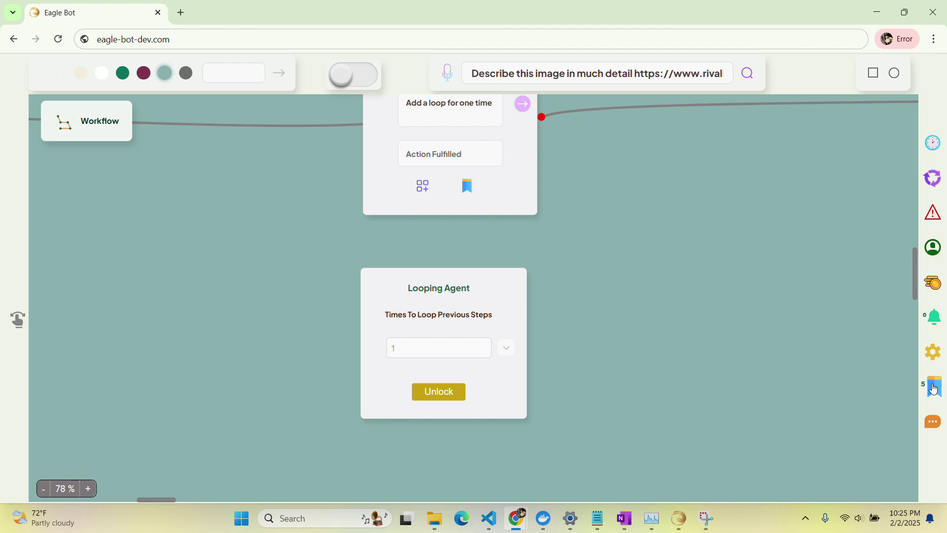
click(935, 390)
scroll(730, 424, down, 1)
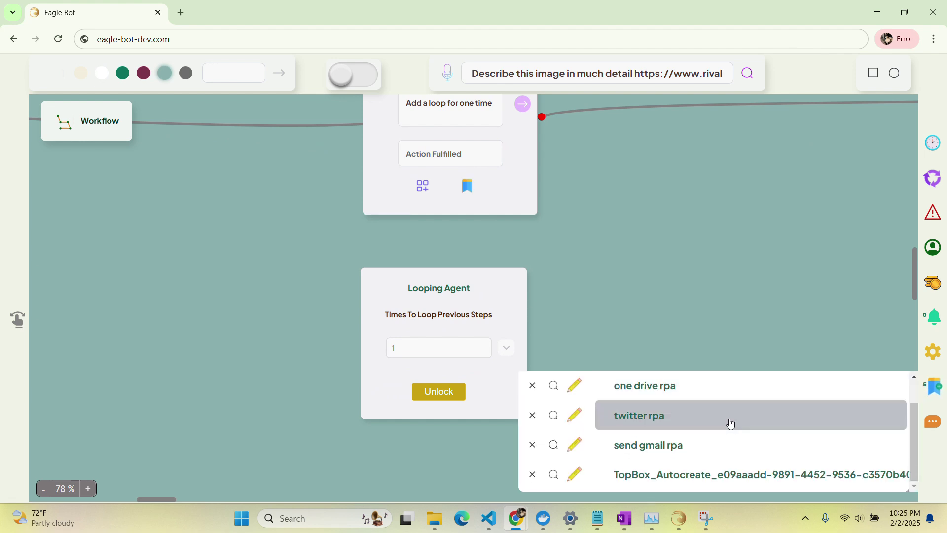
click(574, 479)
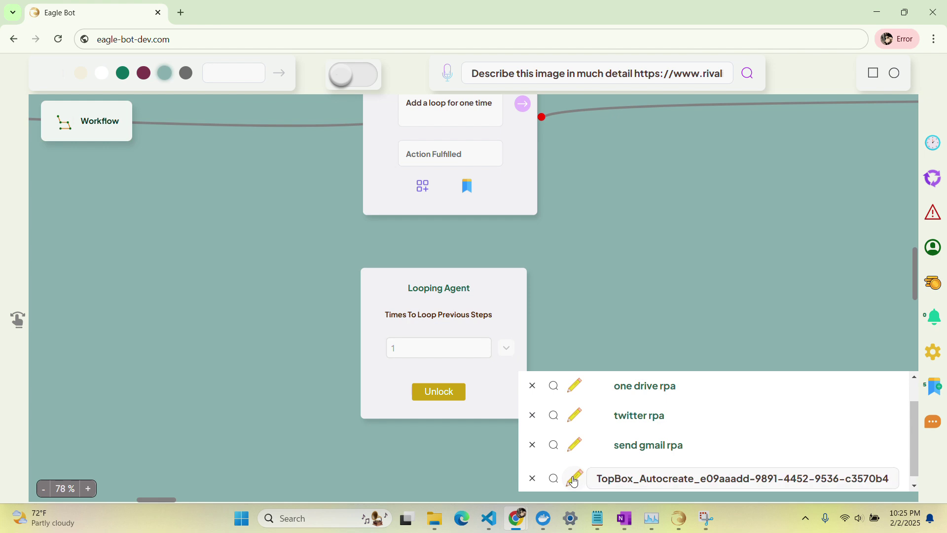
triple_click(624, 477)
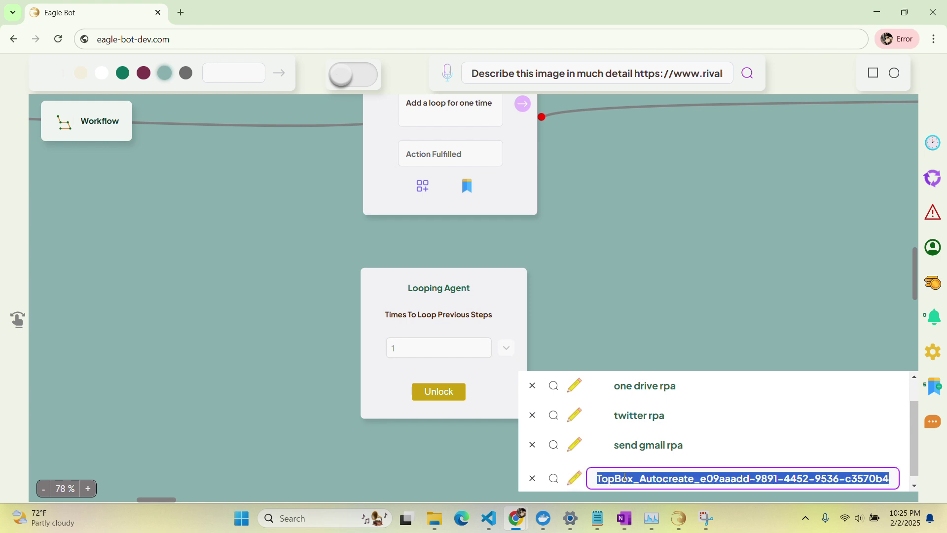
key(BackSpace)
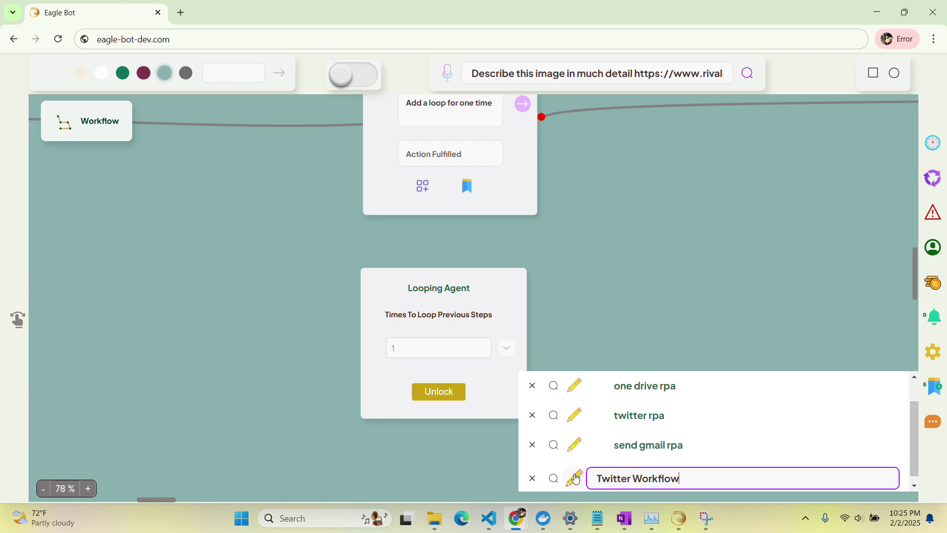
key(Return)
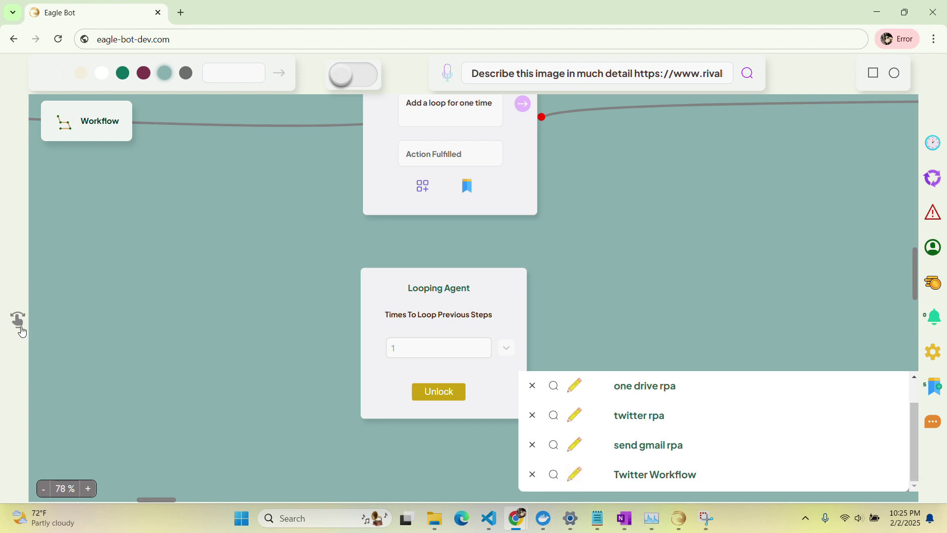
click(17, 324)
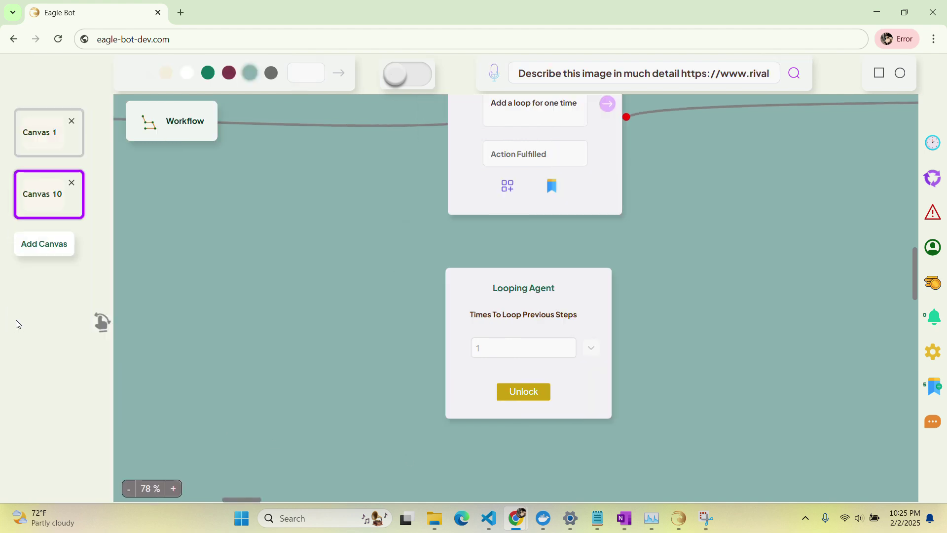
Create a new empty Canvas 11 and load the saved Twitter Workflow onto it.
click(27, 251)
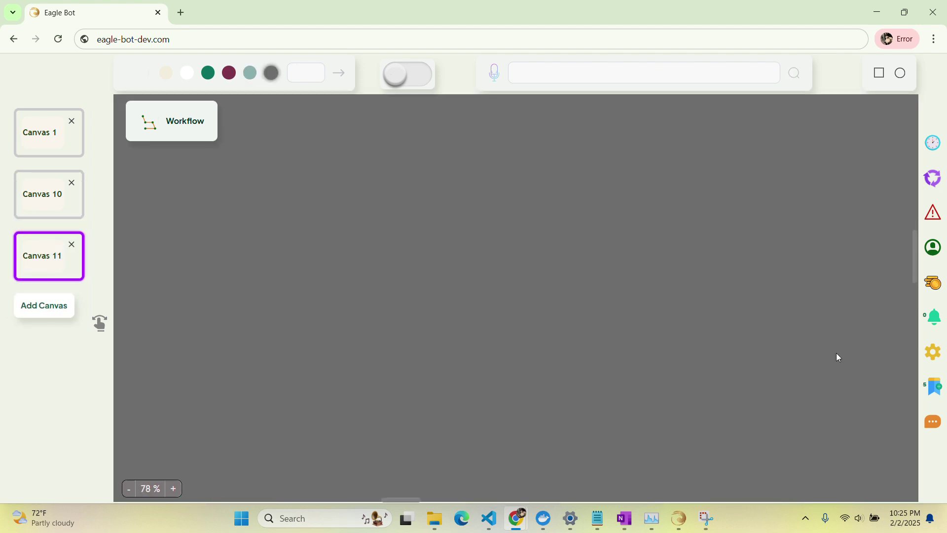
click(931, 389)
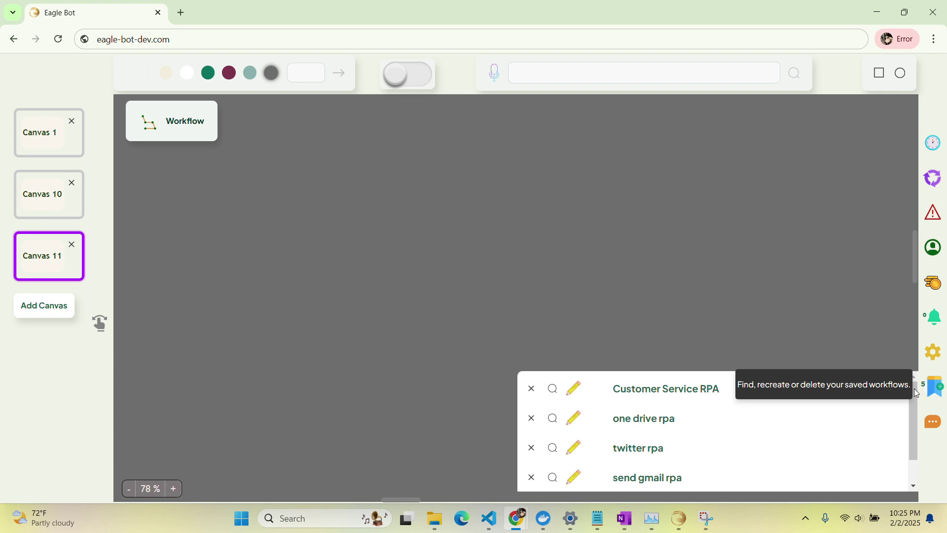
scroll(774, 431, down, 1)
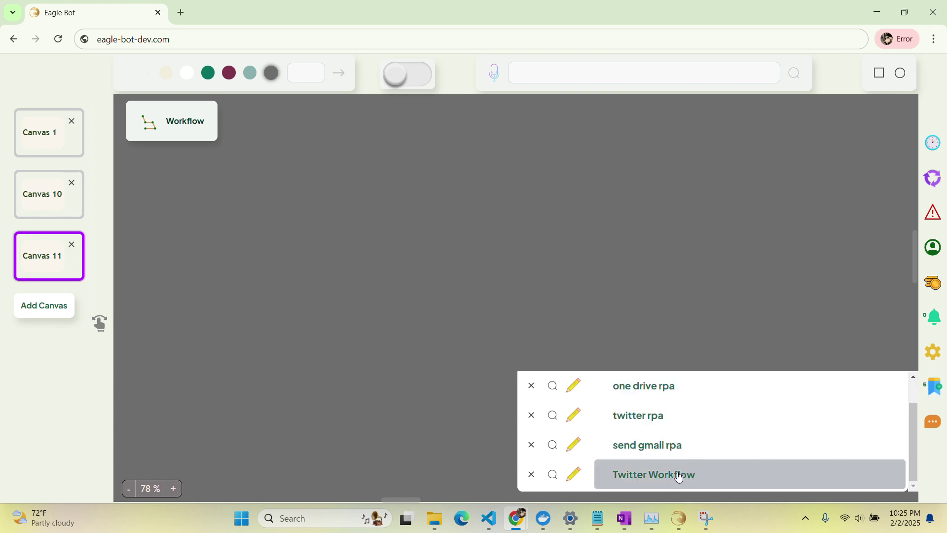
click(679, 476)
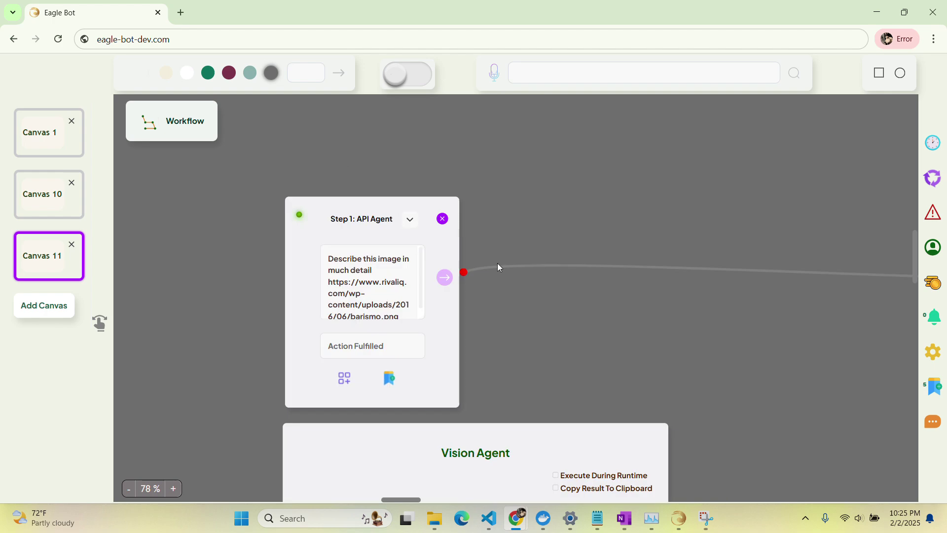
Pan across the loaded workflow to review Step 1 through Step 10's tweet-posting step.
scroll(498, 267, down, 5)
scroll(497, 267, down, 5)
scroll(498, 267, right, 5)
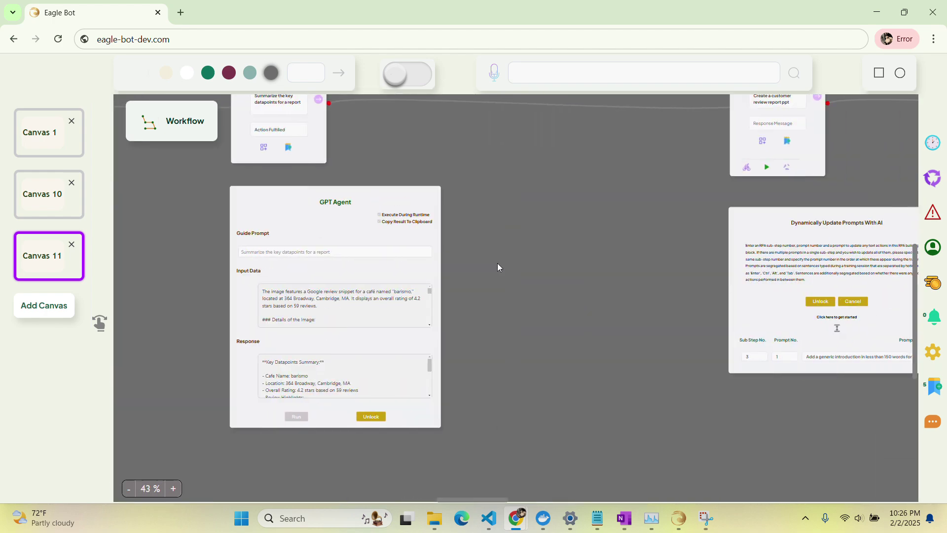
scroll(497, 266, right, 8)
scroll(498, 266, up, 5)
right_click(497, 266)
scroll(498, 264, right, 10)
click(432, 249)
scroll(430, 252, right, 10)
scroll(430, 252, down, 3)
scroll(429, 251, right, 15)
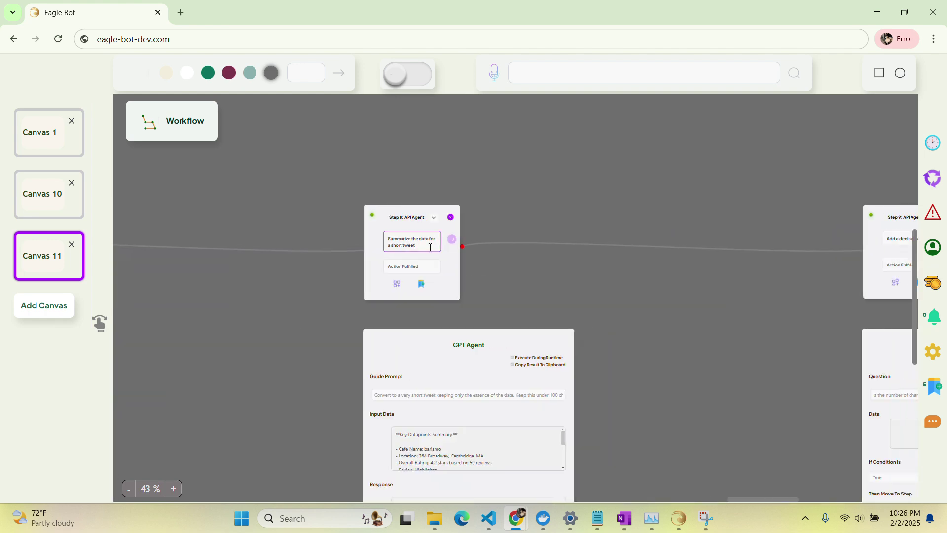
scroll(429, 248, right, 15)
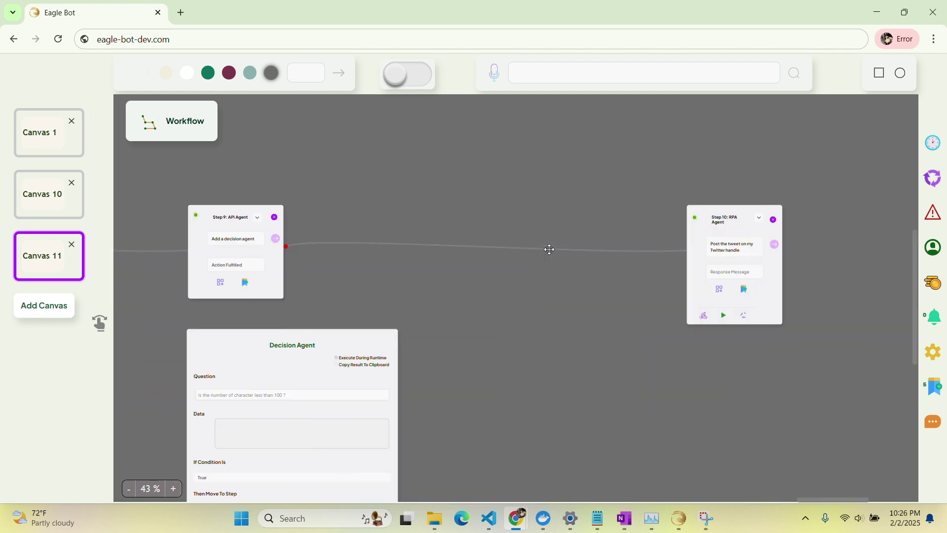
scroll(549, 249, right, 8)
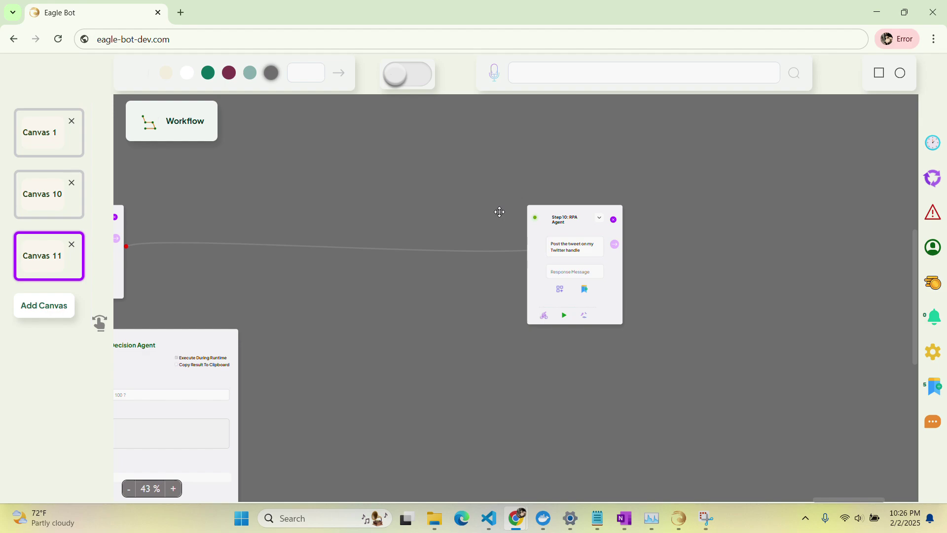